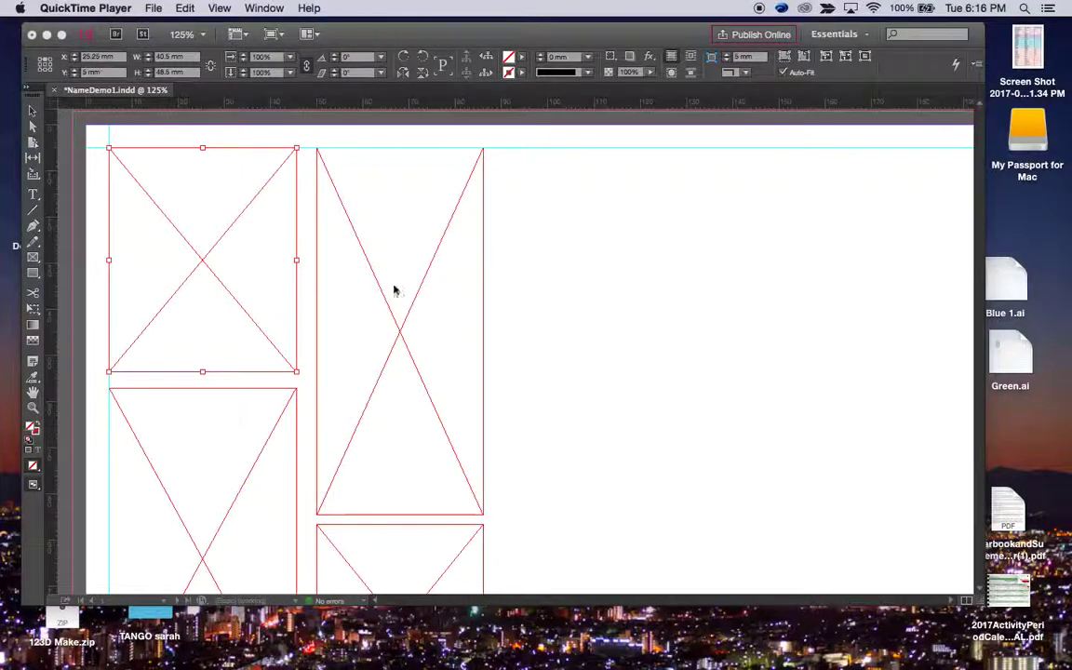
Drop the loaded image and give the top-left frame Auto-Fit with Fill Frame Proportionally fitting
click(569, 385)
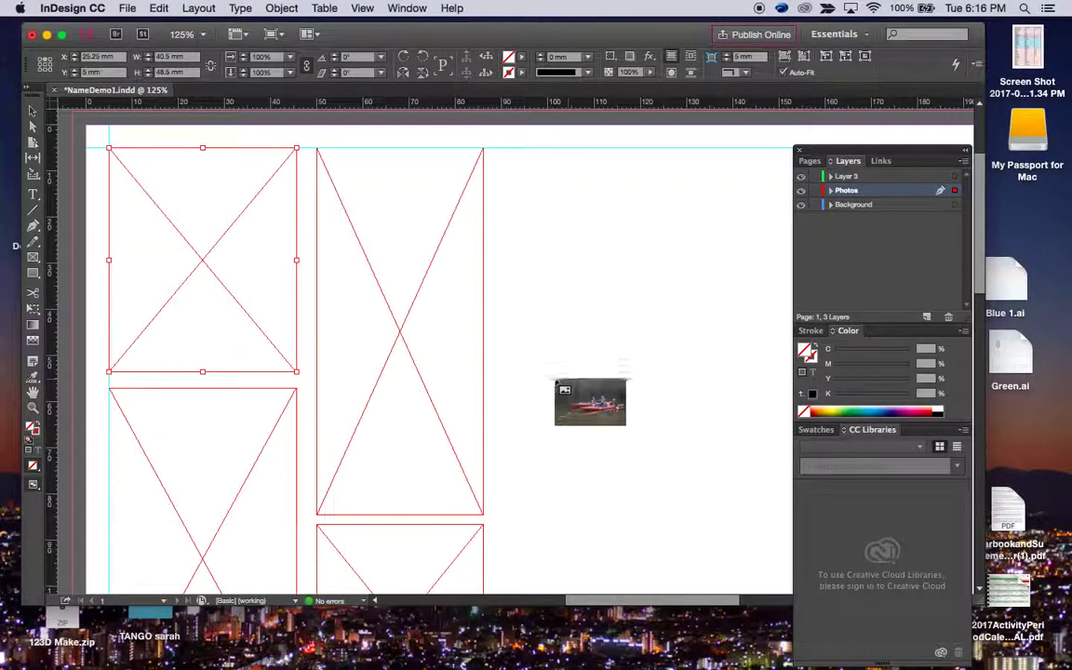
key(Escape)
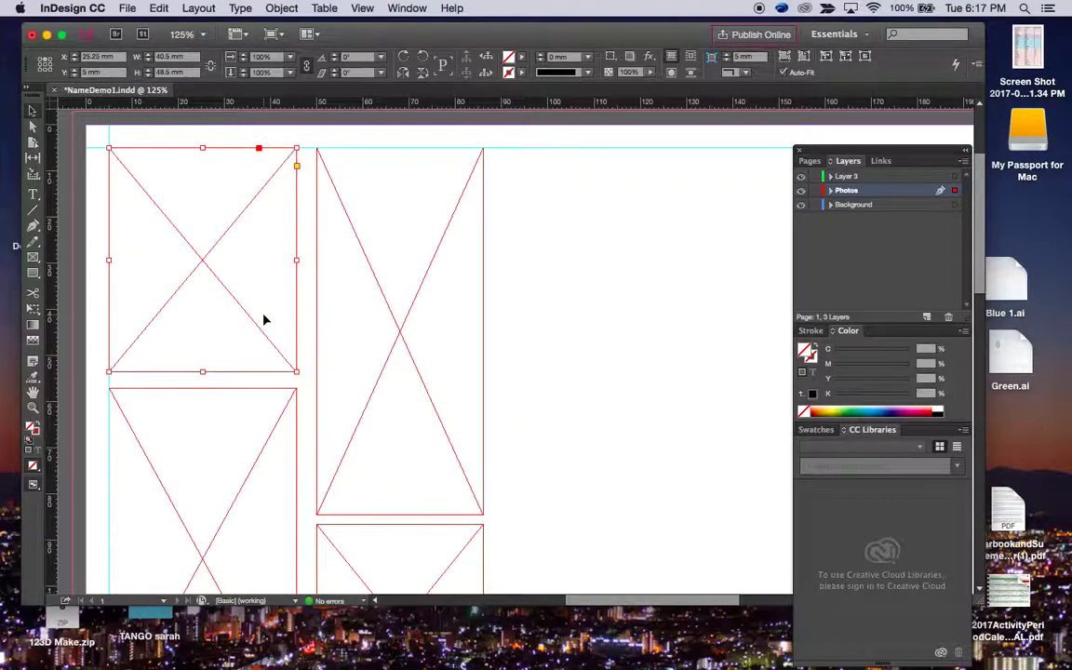
right_click(202, 260)
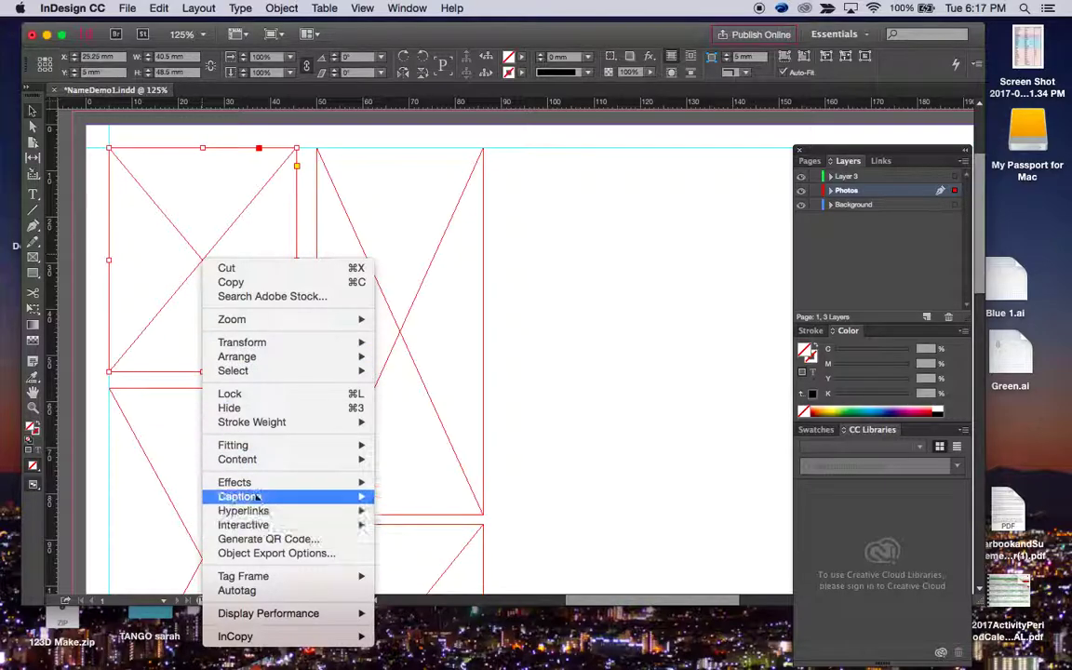
mouse_move(254, 451)
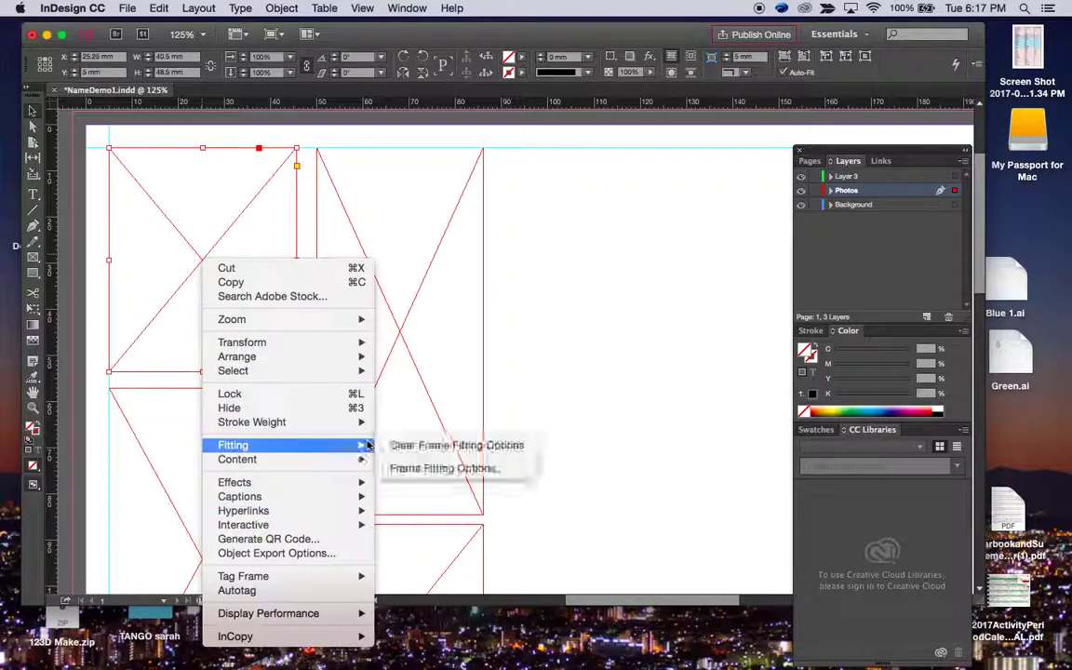
click(445, 470)
click(593, 298)
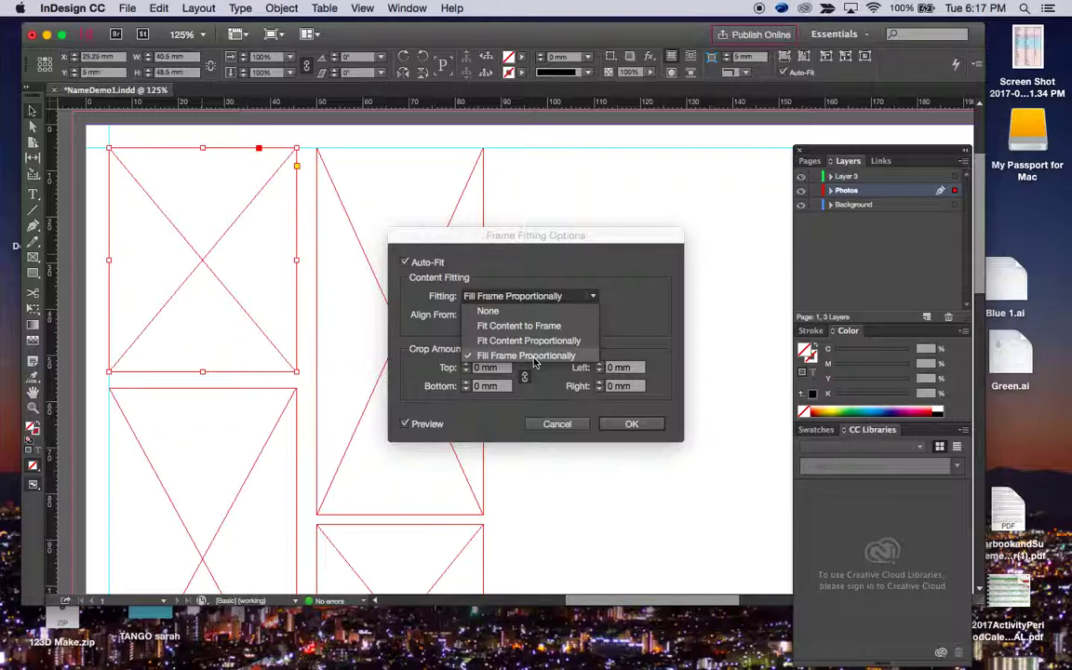
click(503, 355)
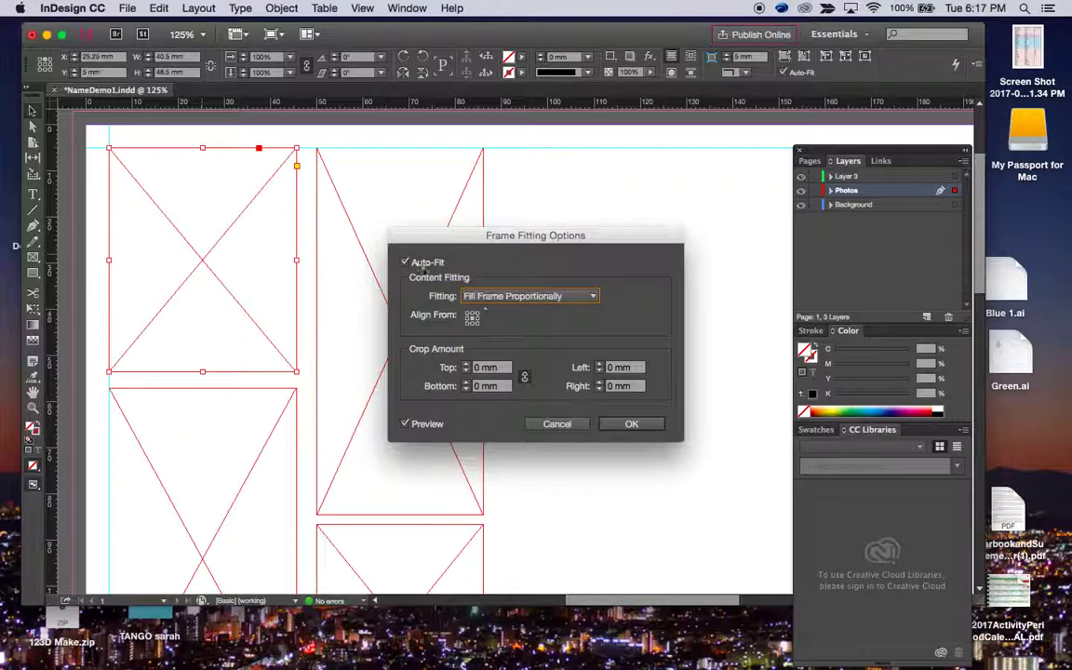
click(632, 425)
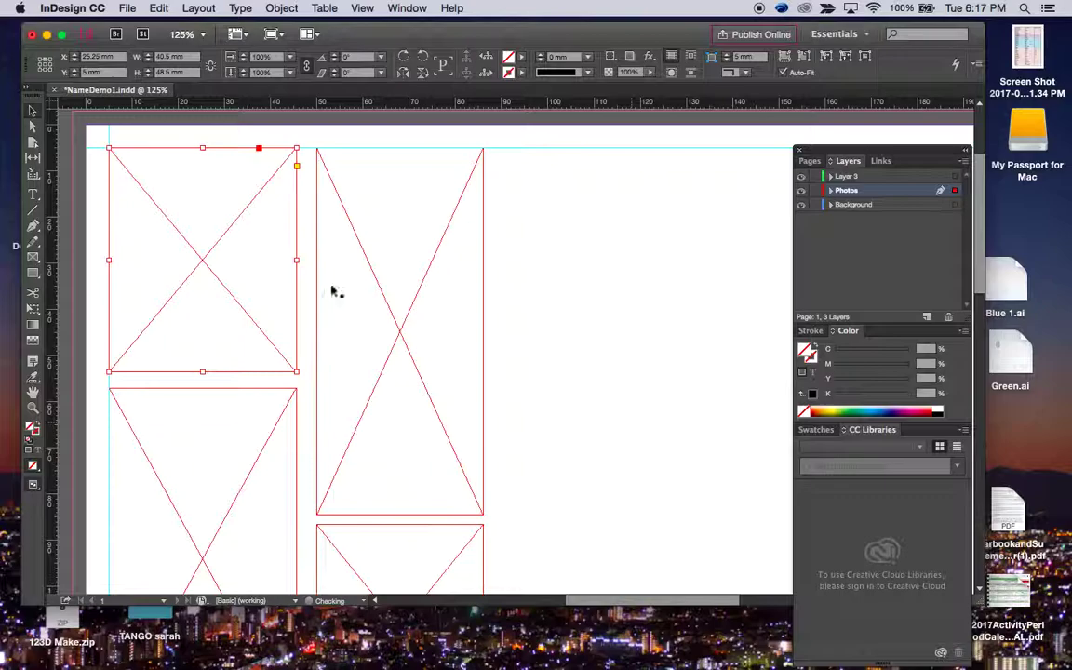
Place Gr10Exp16-13.jpg into the selected top-left frame via File > Place
click(125, 9)
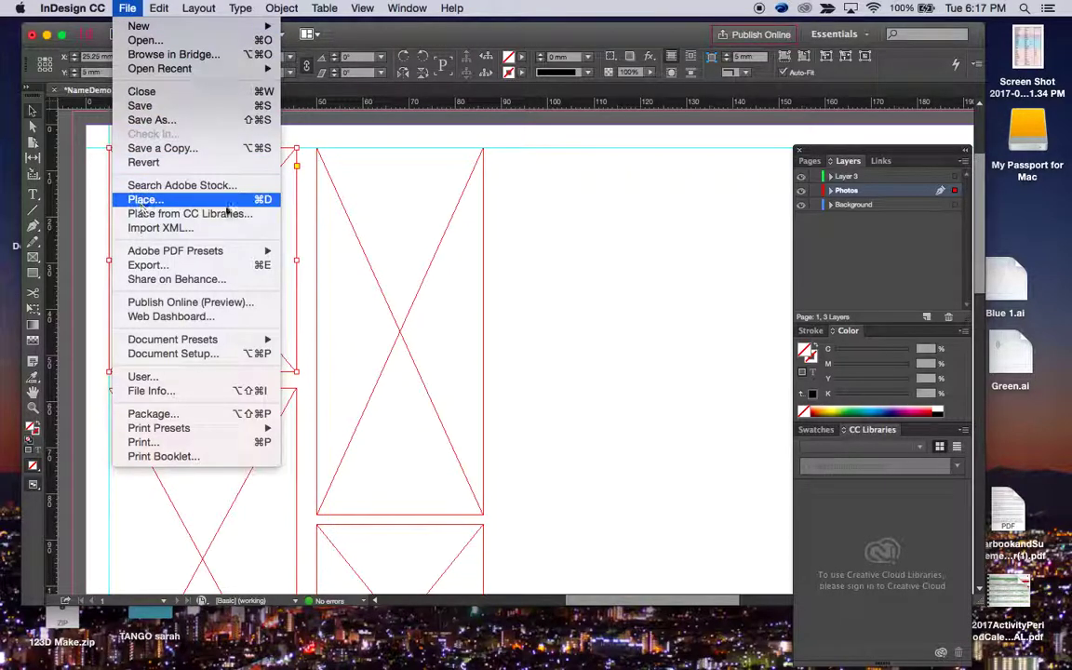
click(267, 205)
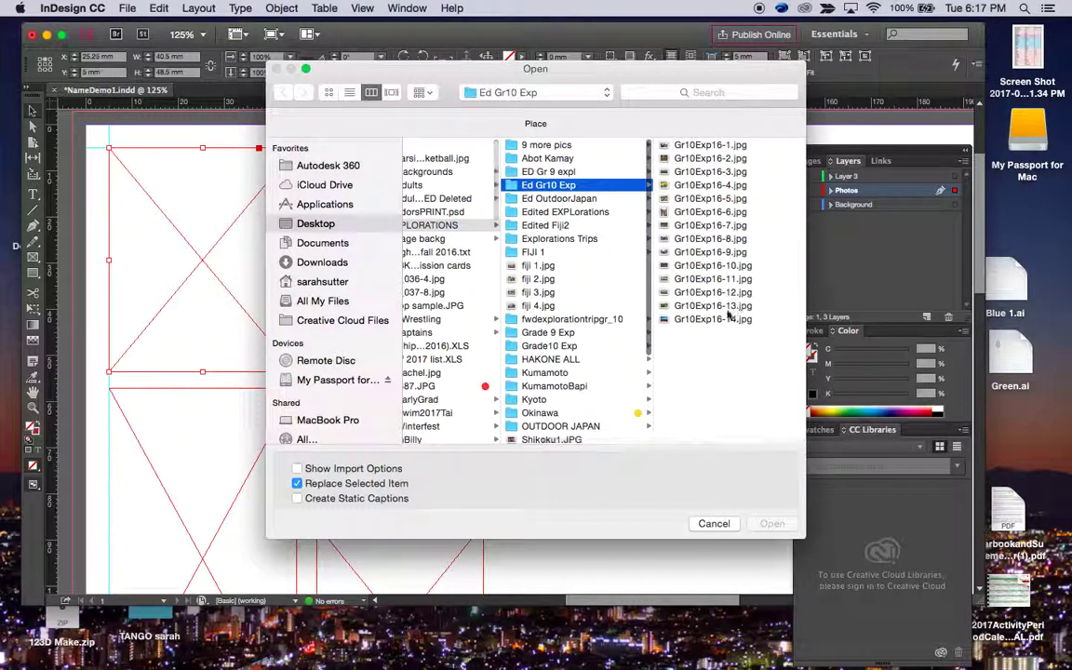
click(712, 305)
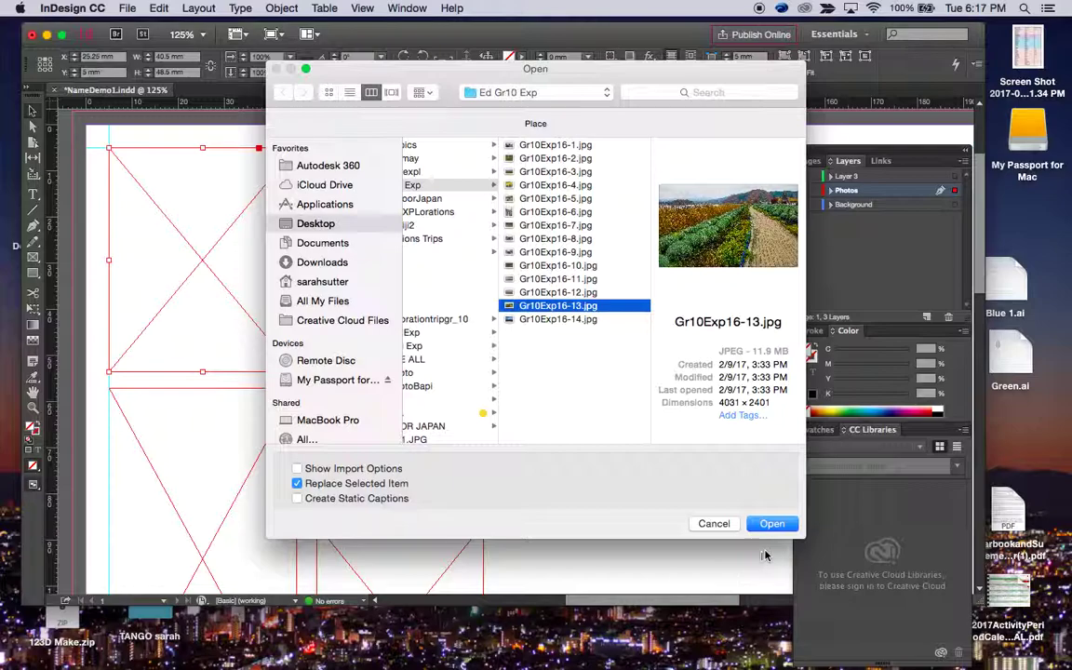
click(772, 524)
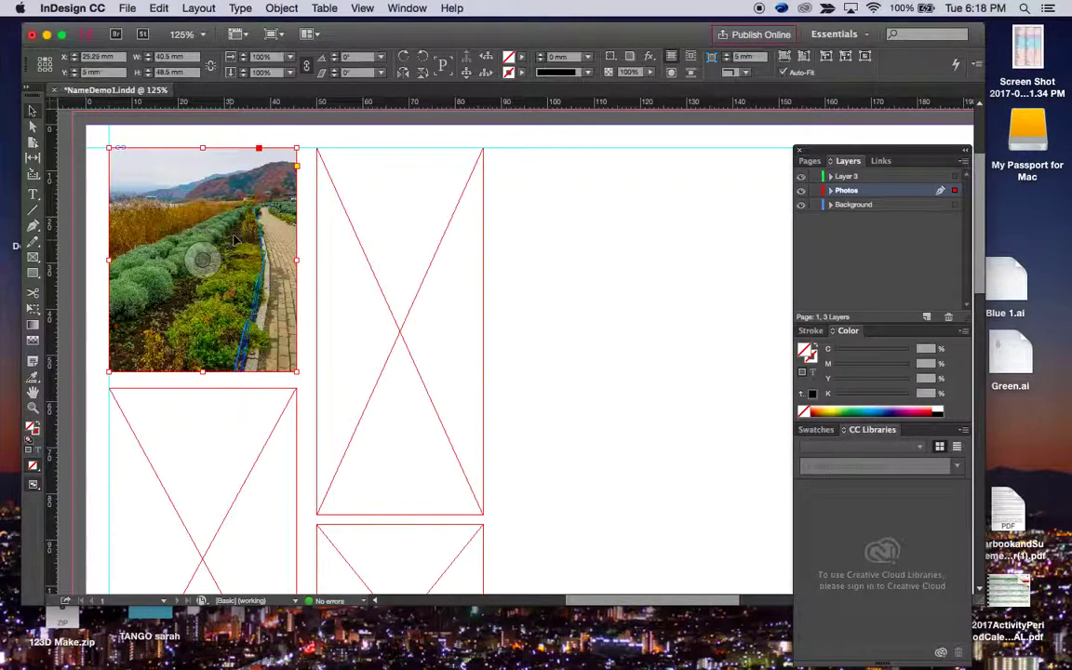
Slide the path photo sideways, then up and left, inside its frame
double_click(254, 201)
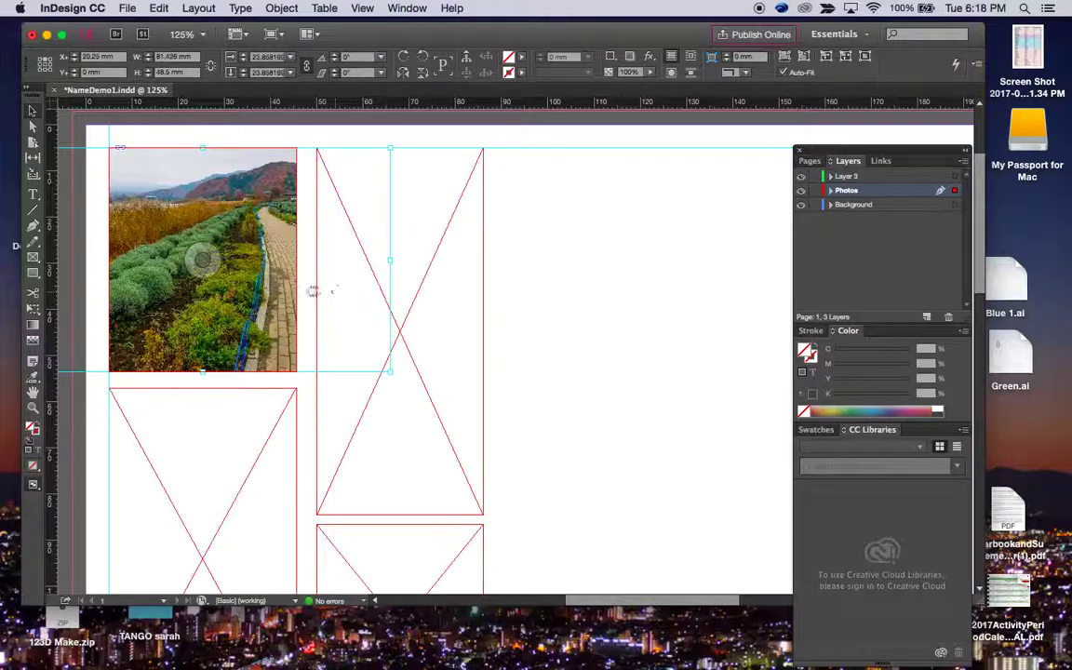
drag(263, 257, 385, 263)
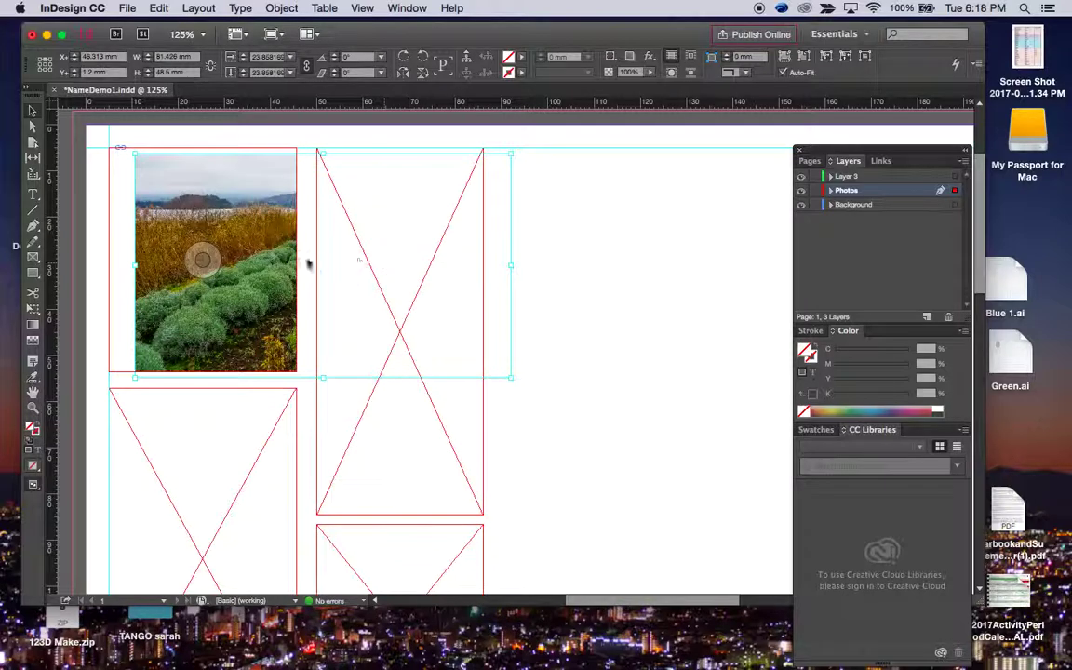
mouse_move(249, 247)
mouse_down()
mouse_move(239, 216)
mouse_move(127, 255)
mouse_move(163, 224)
mouse_move(246, 233)
mouse_move(214, 244)
mouse_move(238, 232)
mouse_up()
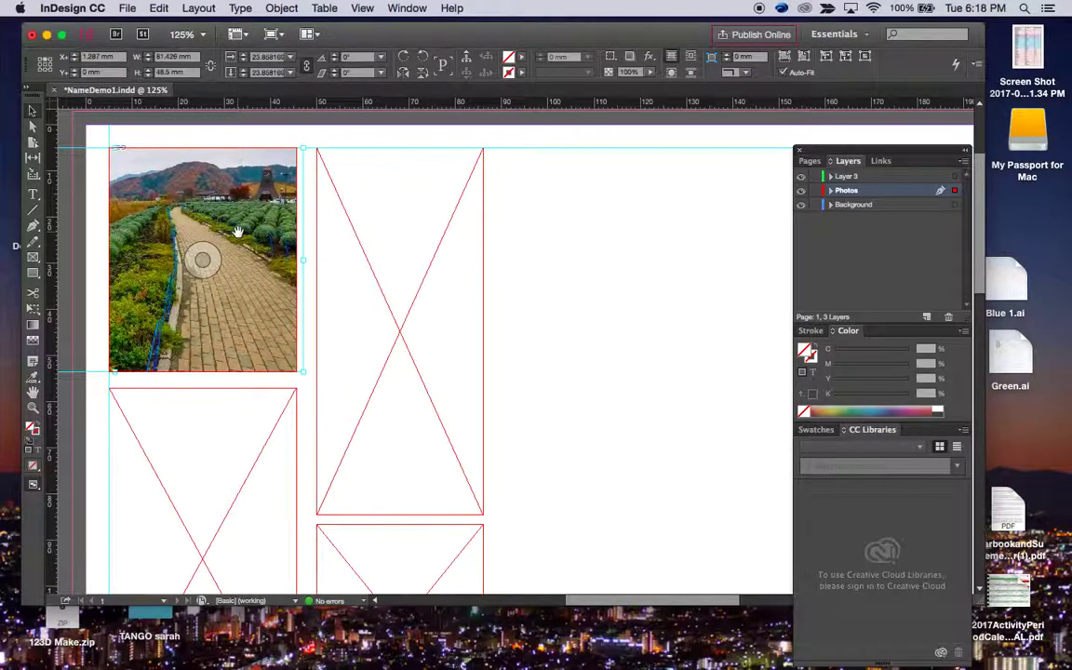
key(Escape)
key(shift+Escape)
Enlarge the path photo inside the frame and shift it left and up
drag(301, 371, 424, 491)
key(Escape)
drag(239, 303, 184, 295)
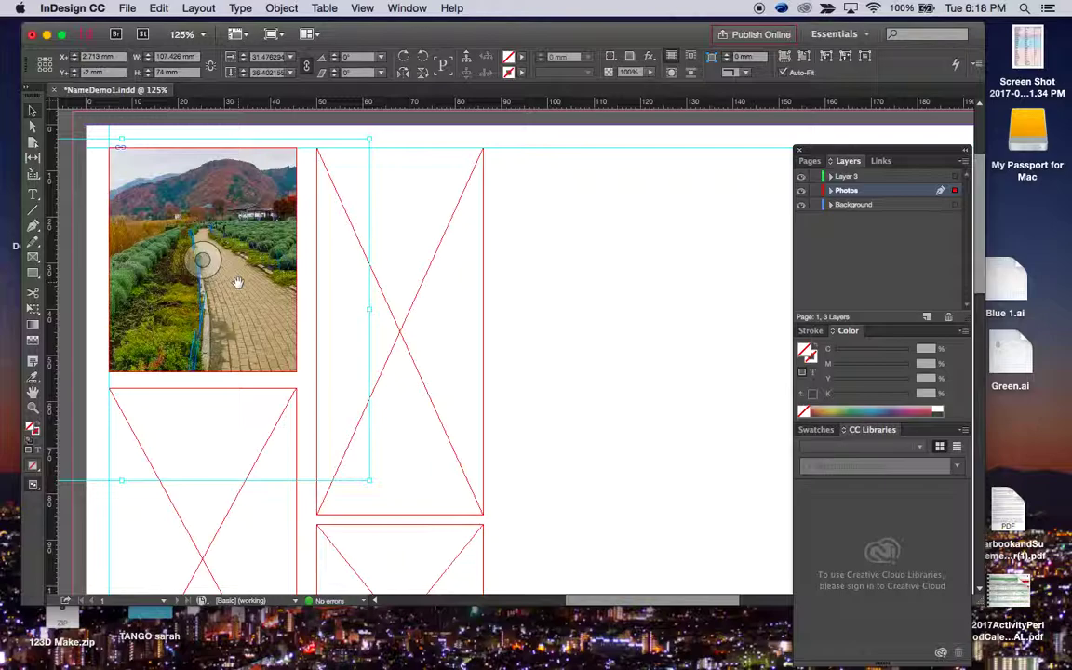
key(Escape)
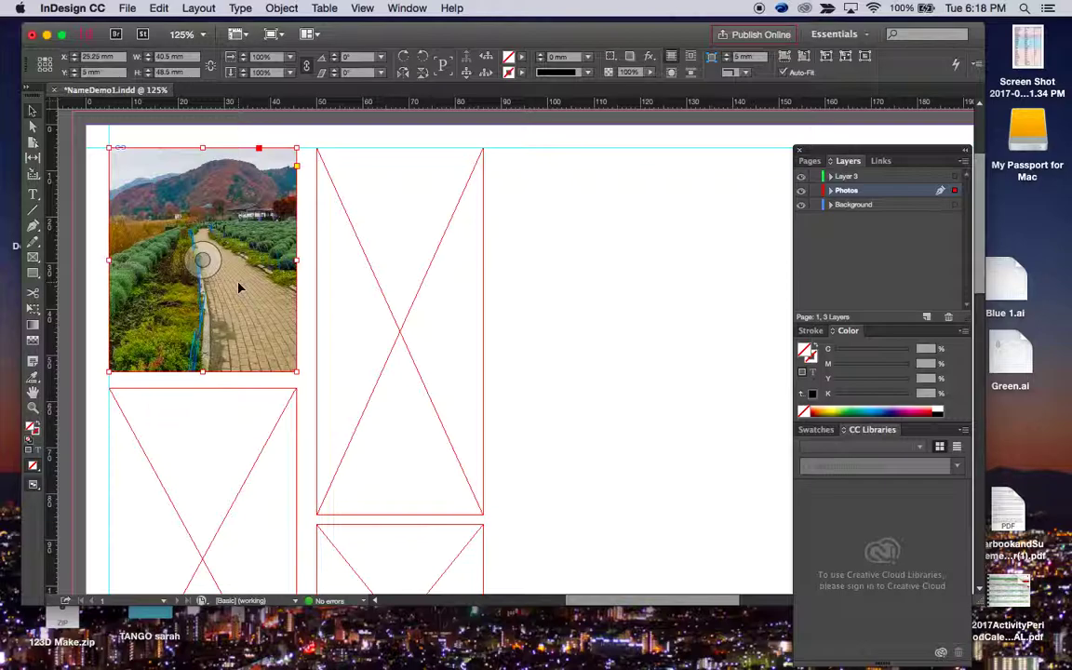
After previewing other photos, load the lakeside photo Gr10Exp16-12.jpg for placing
click(647, 319)
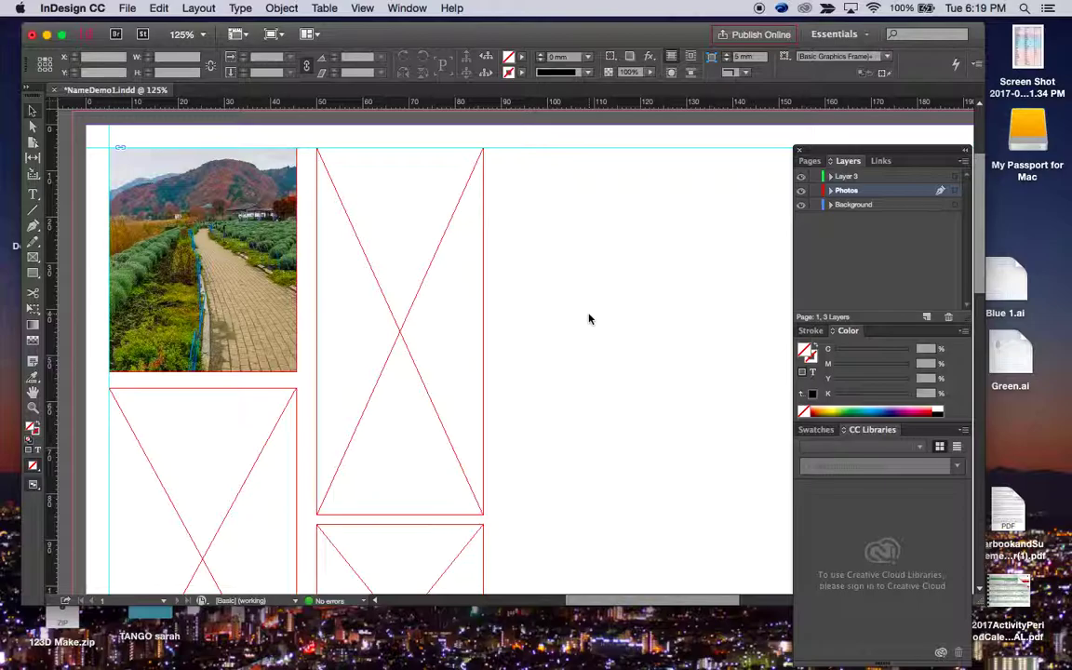
click(158, 8)
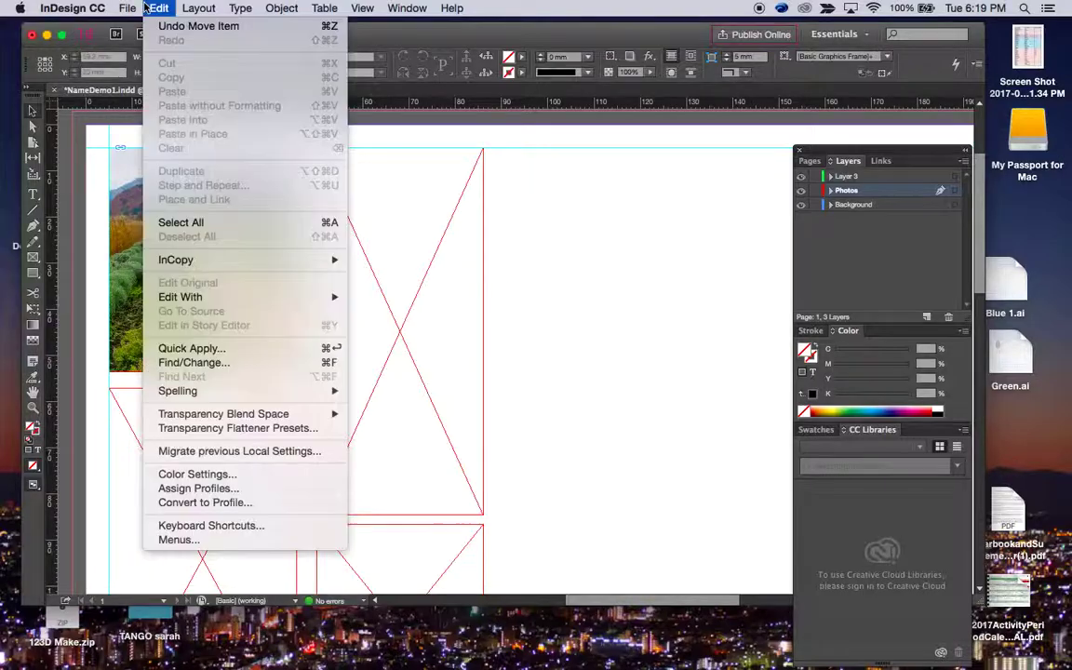
mouse_move(128, 8)
click(141, 200)
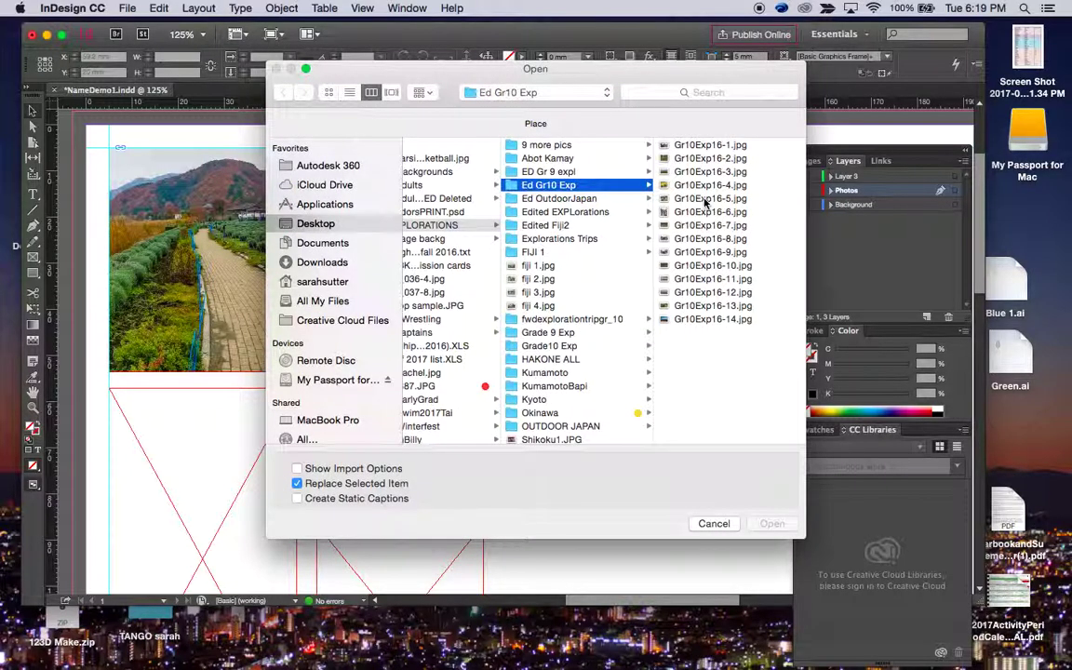
click(712, 198)
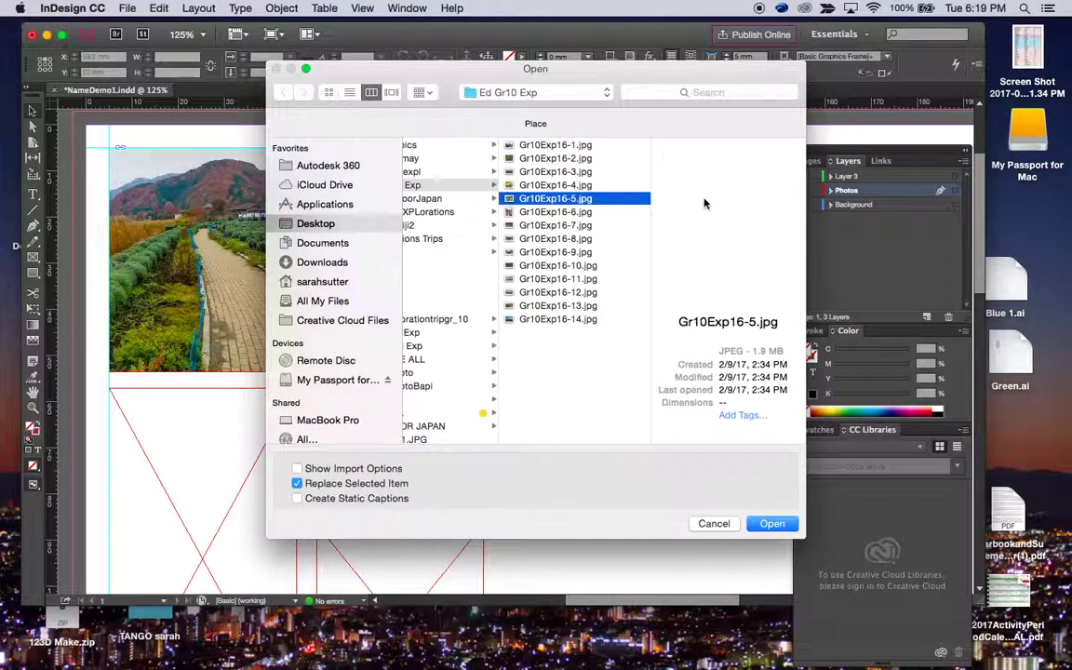
click(595, 214)
click(562, 253)
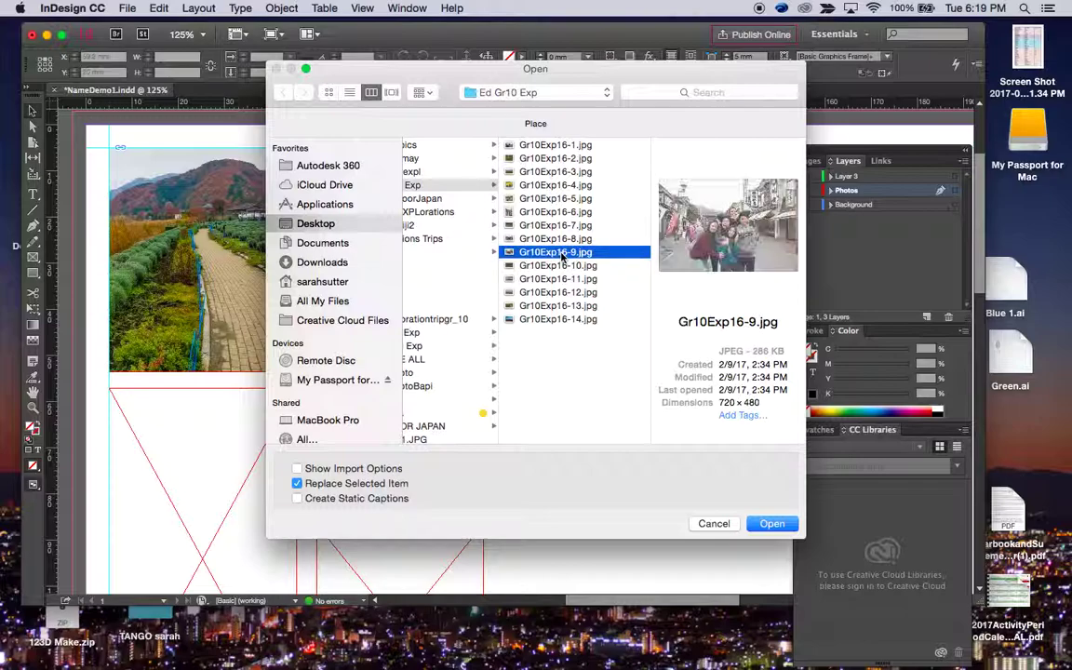
click(568, 293)
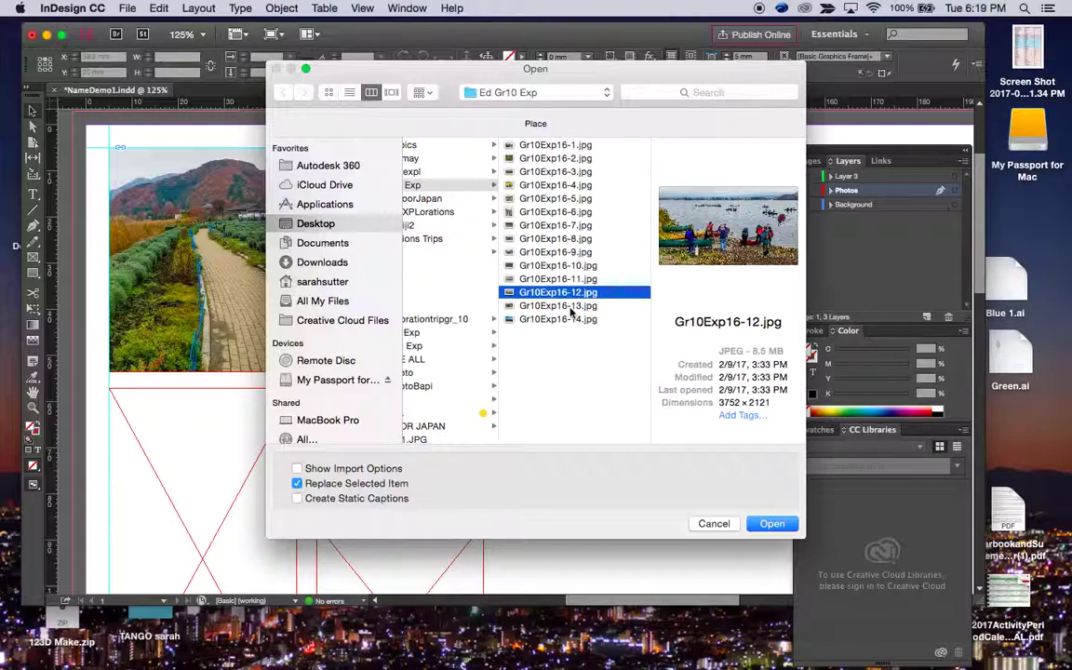
click(571, 306)
click(567, 292)
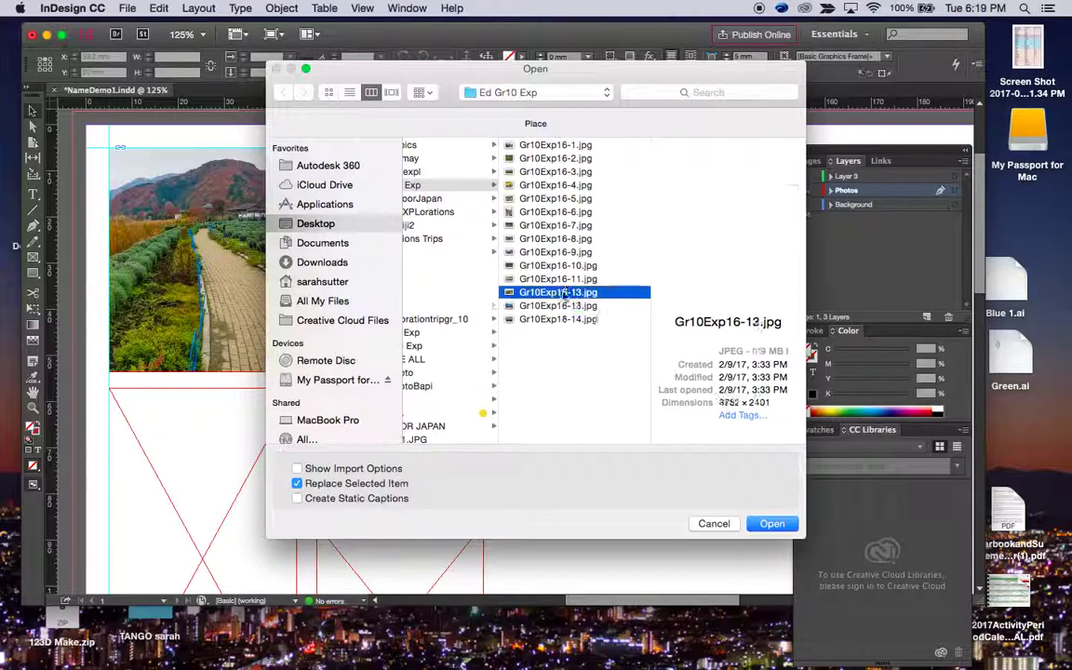
click(776, 528)
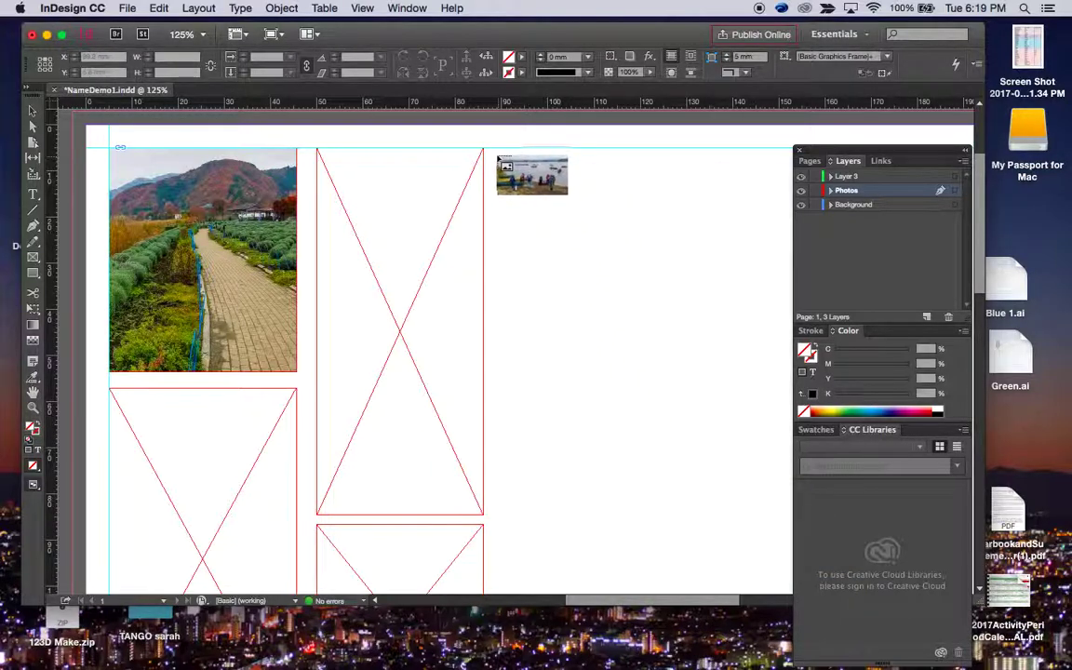
Draw the lakeside photo's frame at the page top, then enlarge and reposition the photo inside it
drag(497, 149, 744, 332)
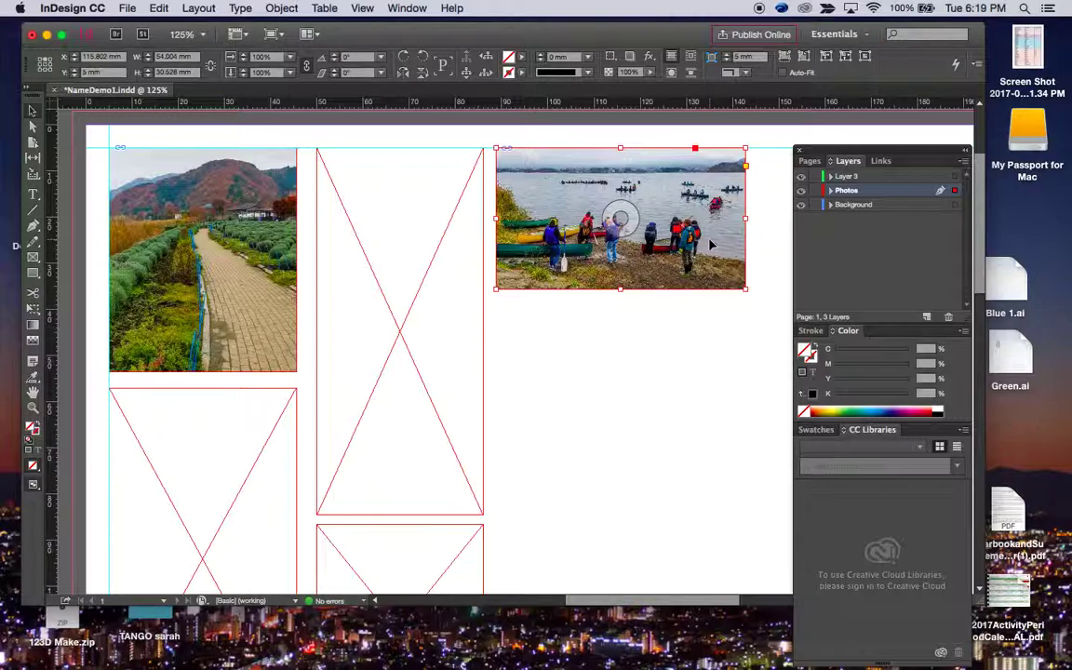
click(754, 308)
drag(746, 288, 629, 352)
key(super+z)
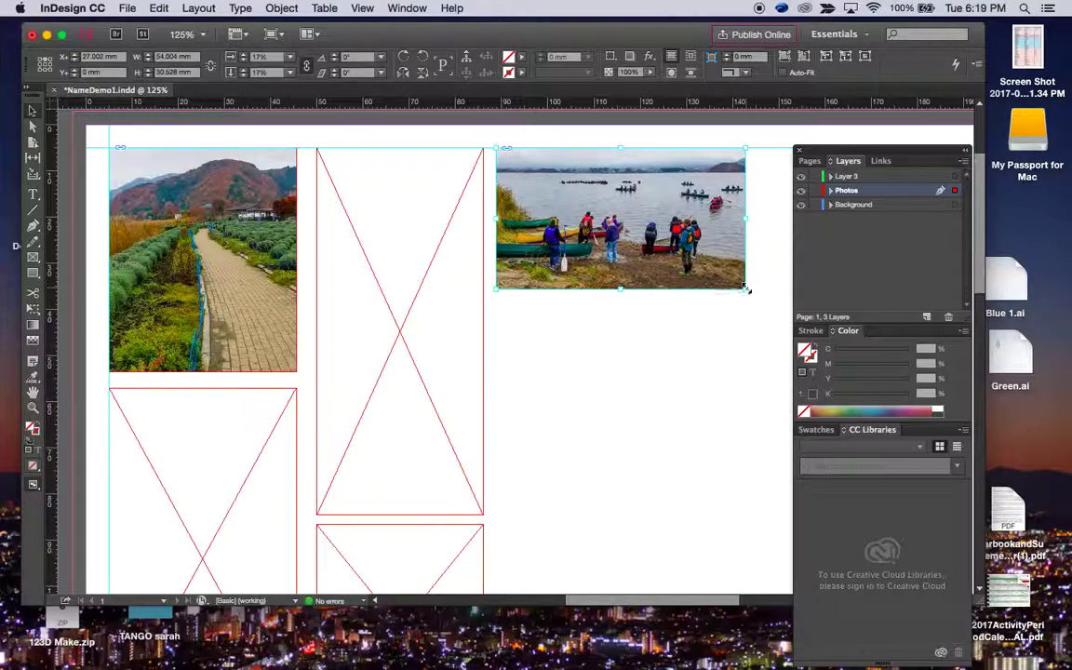
drag(748, 291, 791, 380)
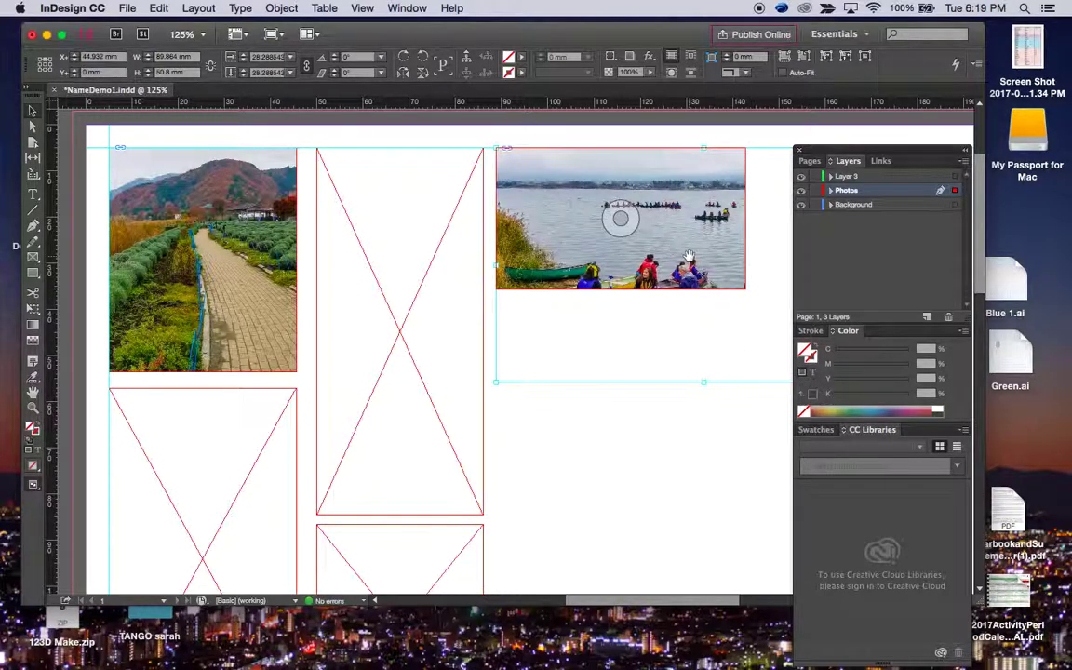
drag(617, 221, 660, 221)
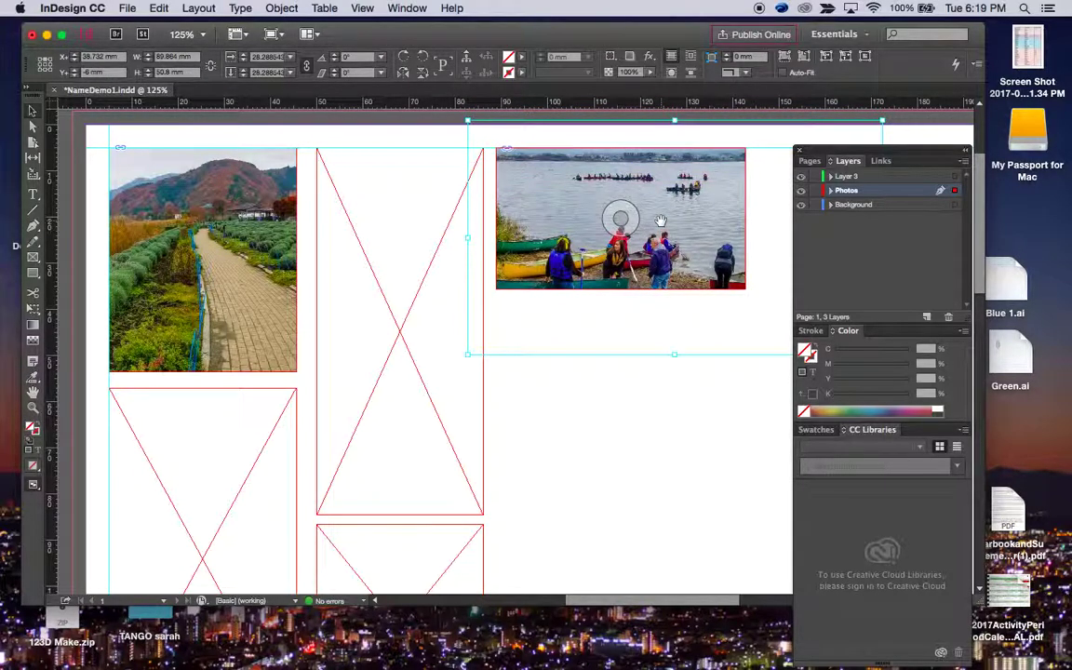
click(639, 456)
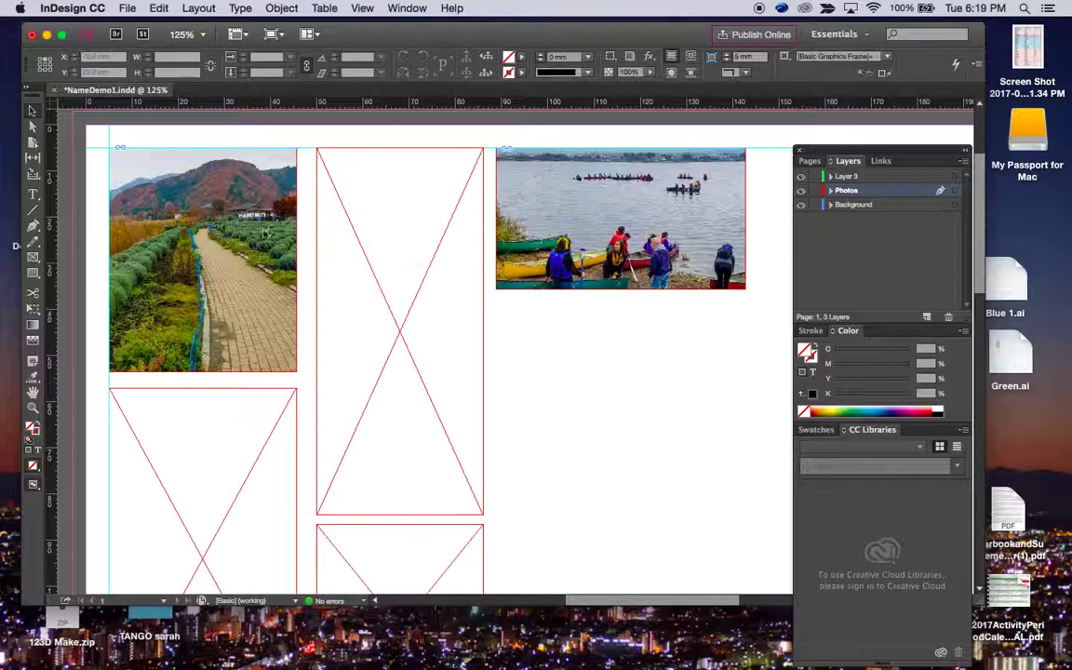
Draw a text frame below the lake photo and set Arial Narrow at 10 pt
click(37, 196)
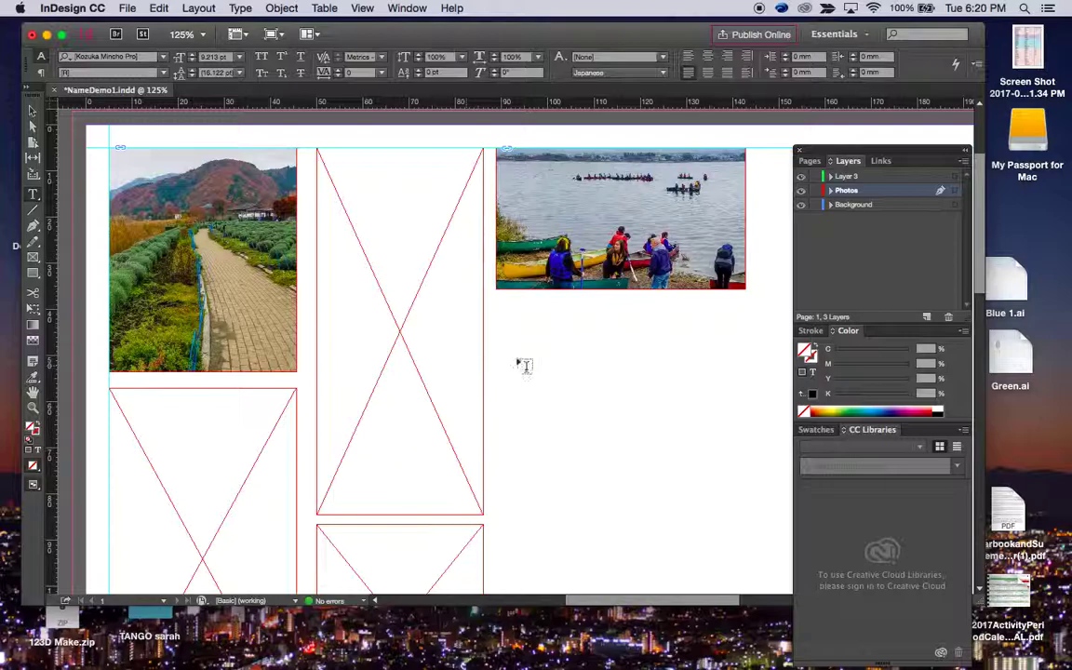
drag(528, 341, 620, 487)
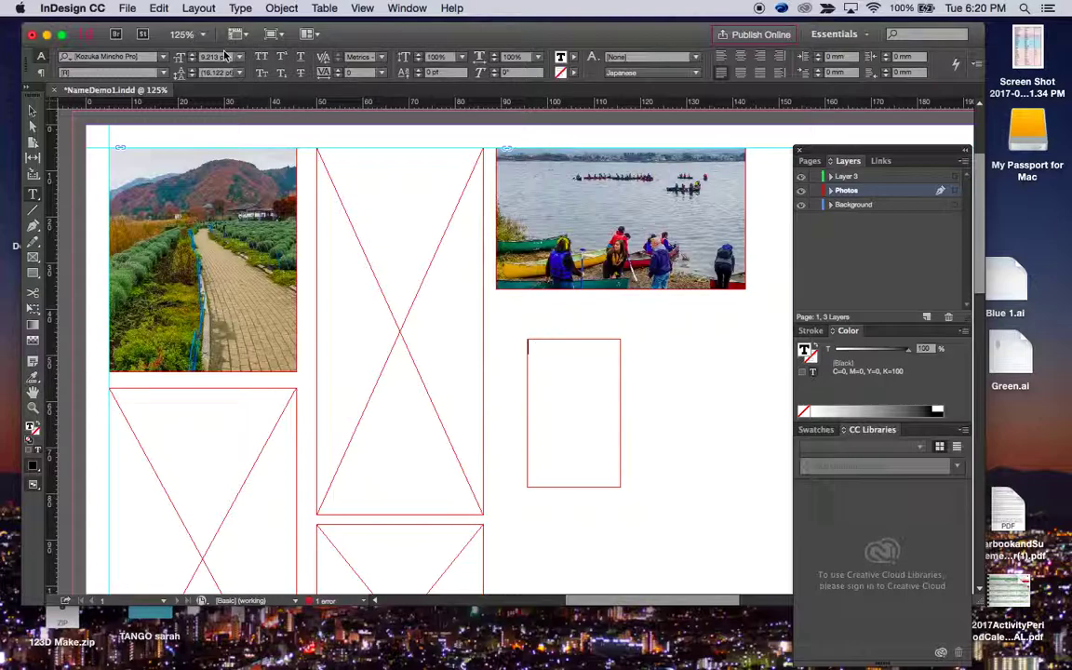
click(162, 57)
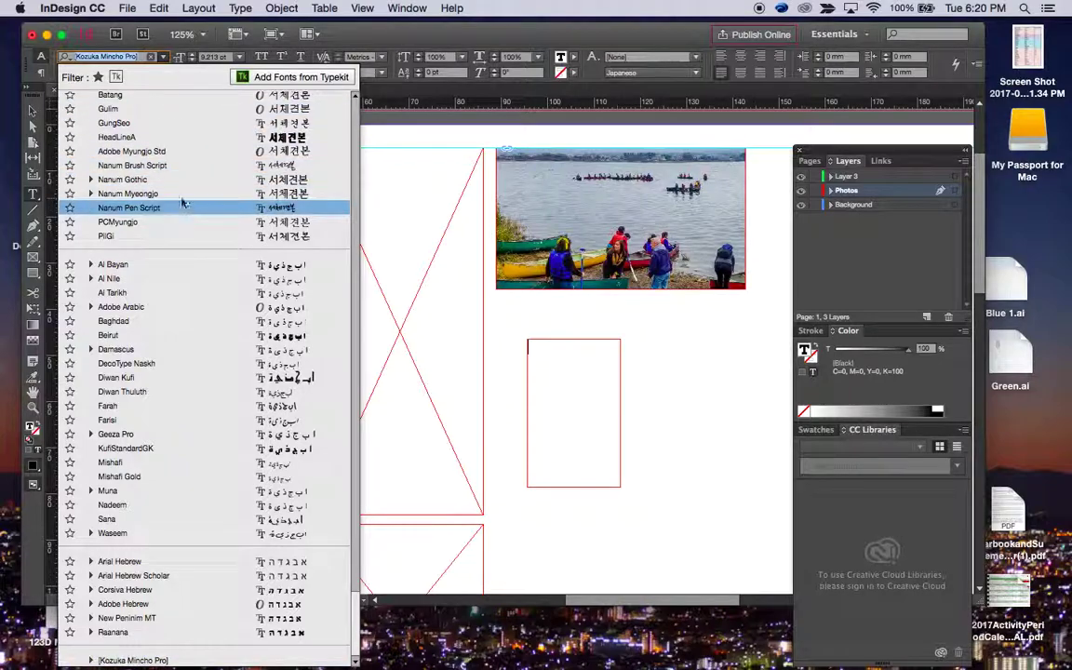
scroll(182, 242, down, 15)
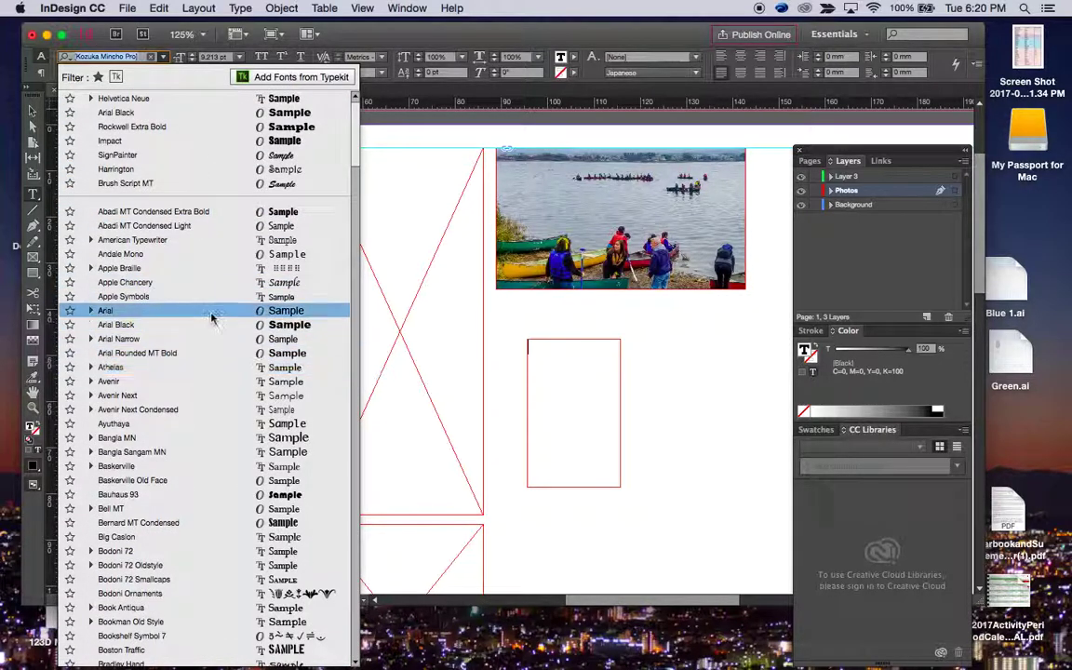
key(Escape)
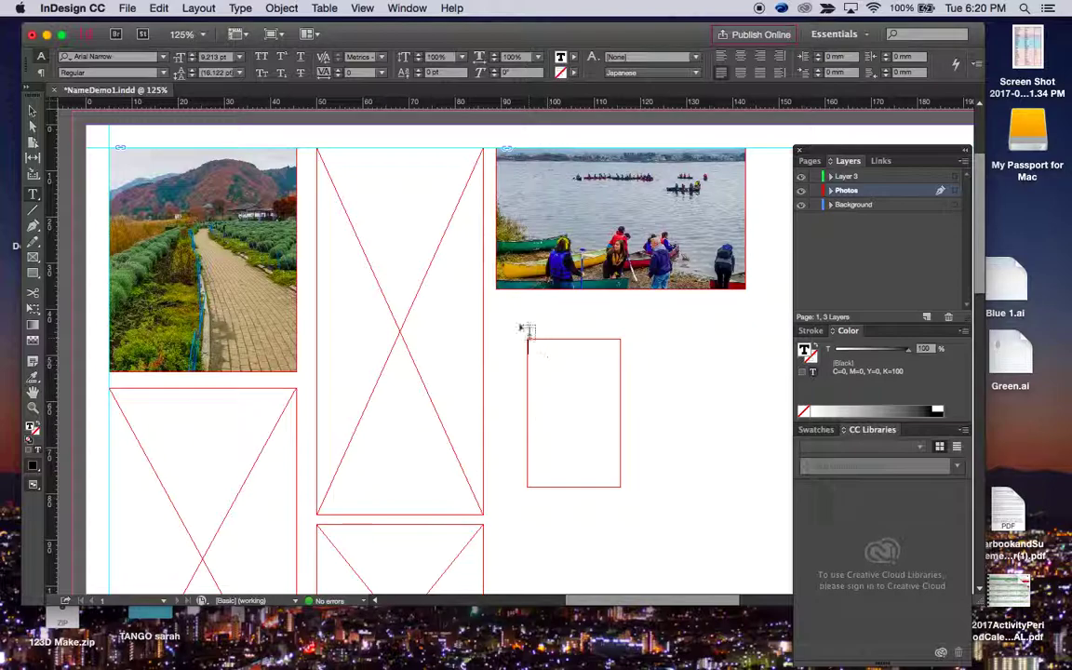
click(239, 60)
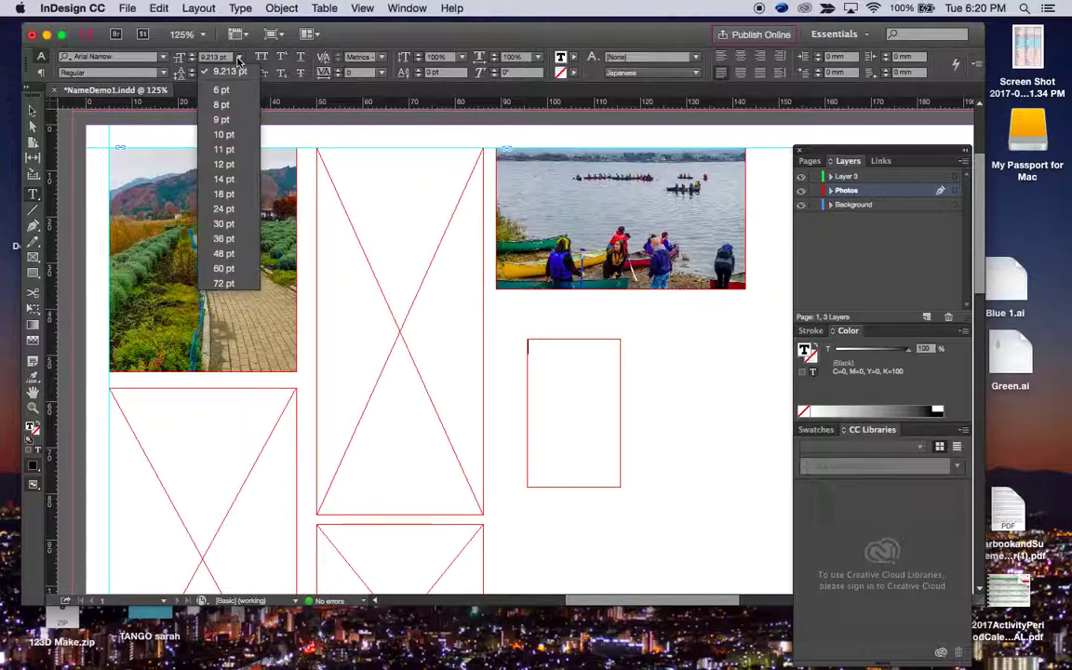
click(228, 135)
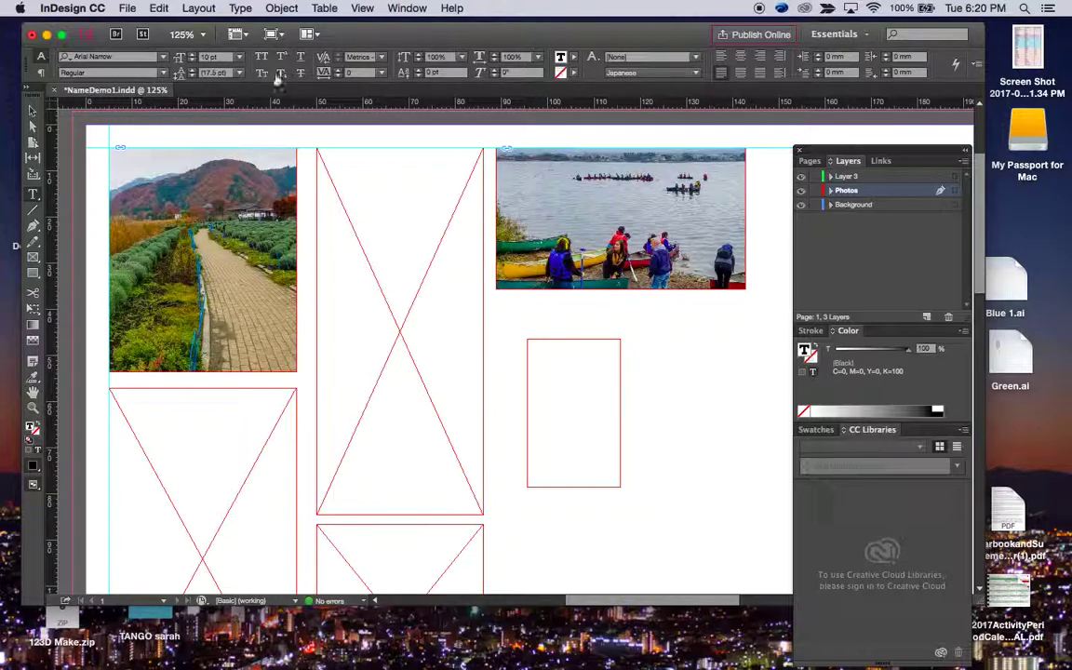
Type "Here is some text and the space is too big!" and set its leading to 11 pt
click(573, 359)
text(Here is some text)
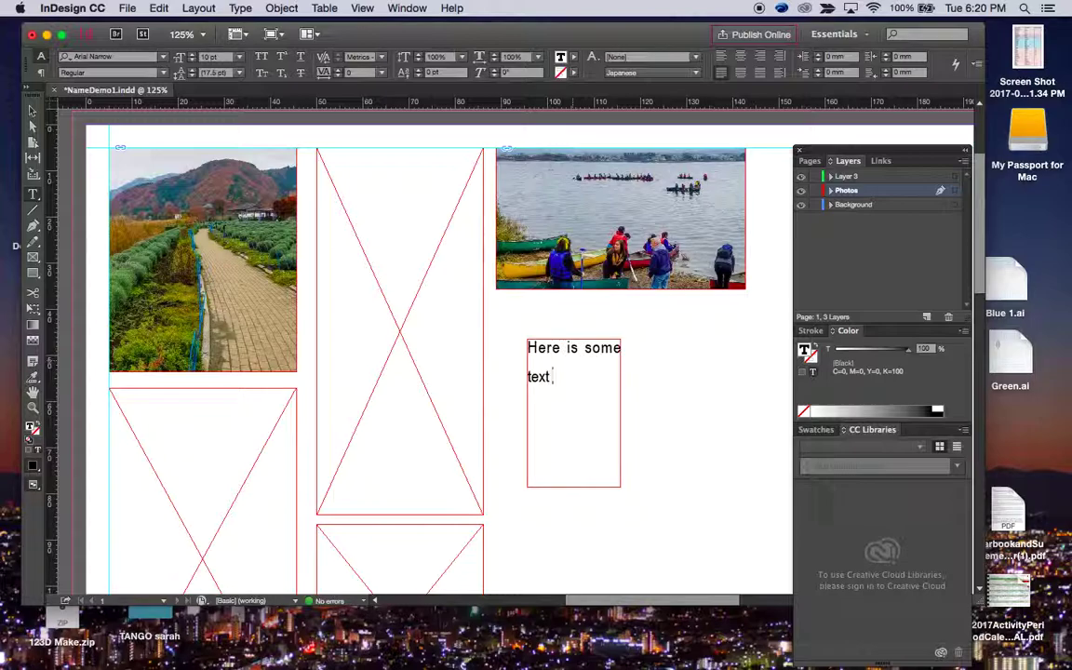
text(  and the)
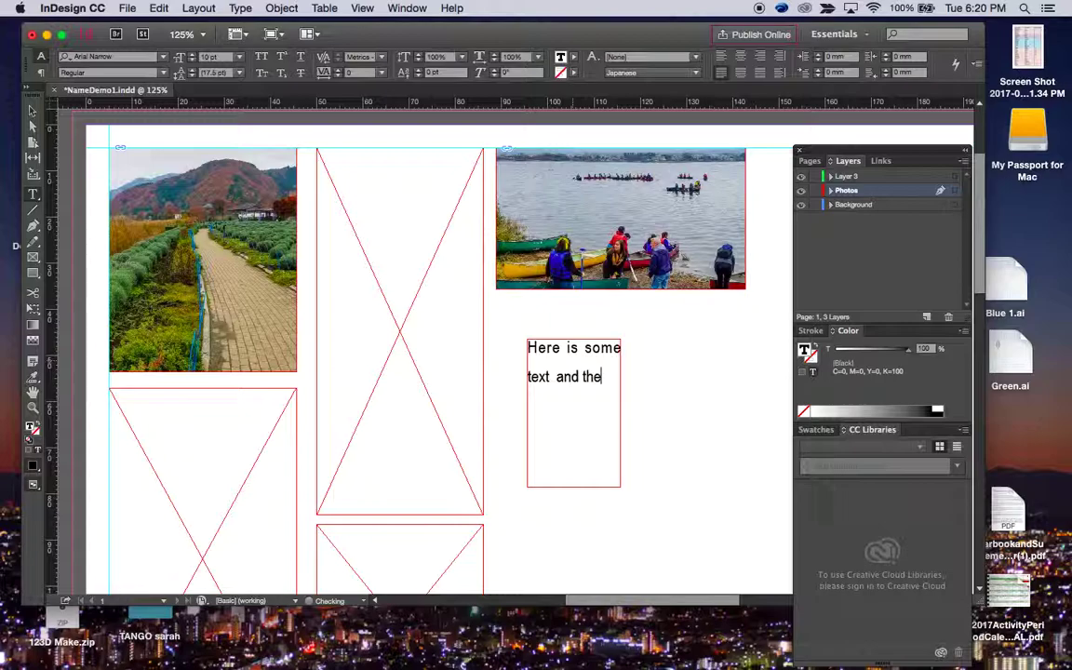
text( space is too big!)
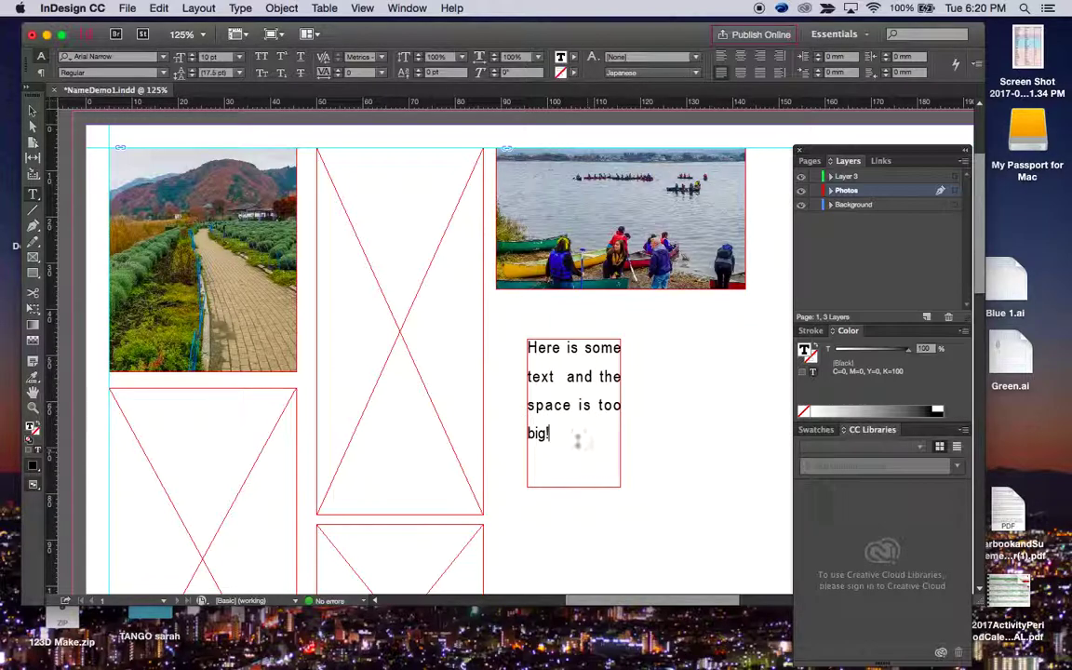
drag(578, 438, 521, 321)
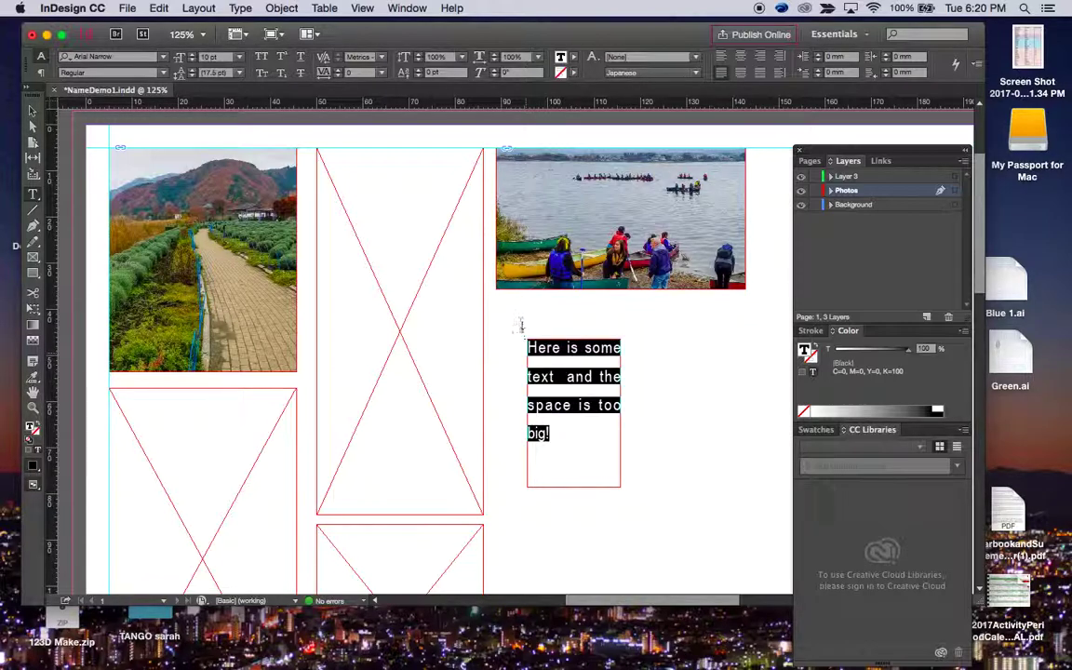
click(240, 73)
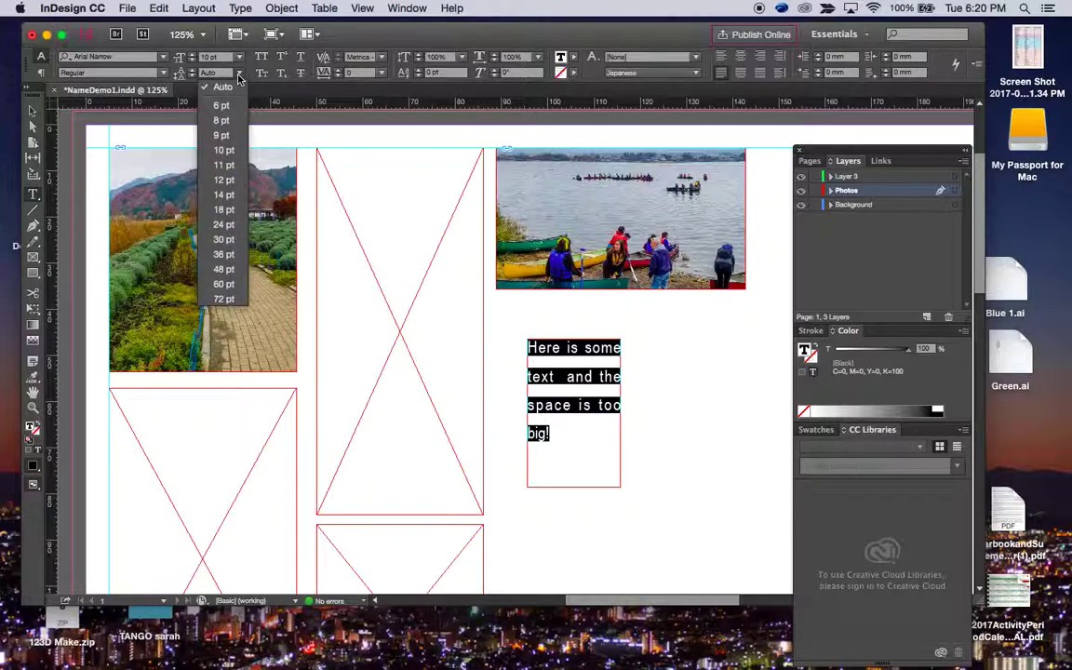
click(223, 150)
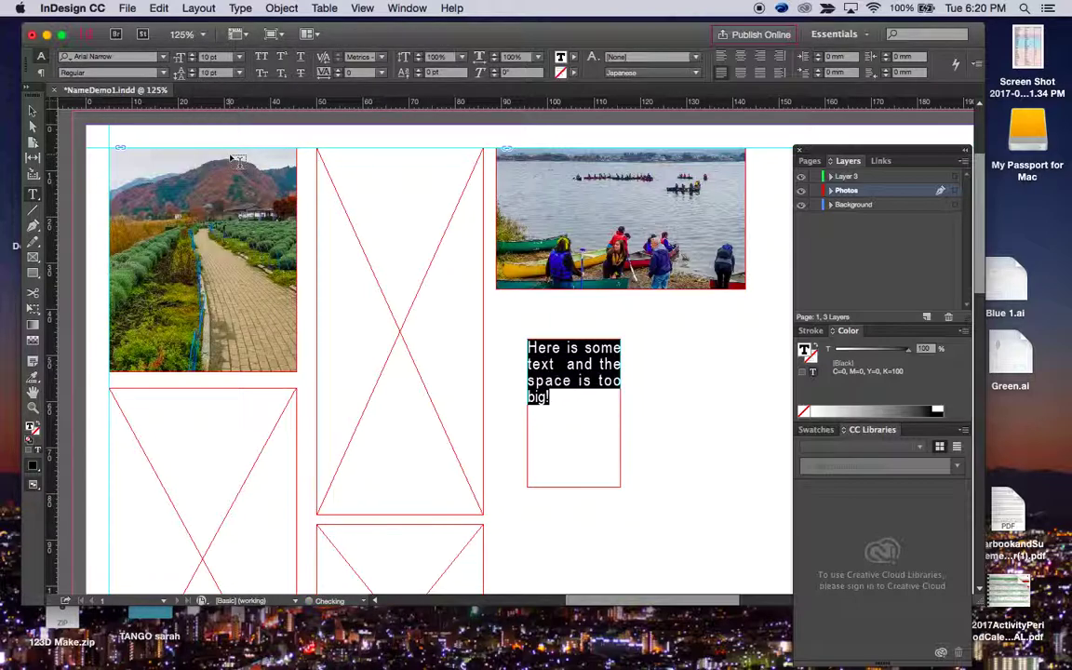
click(239, 74)
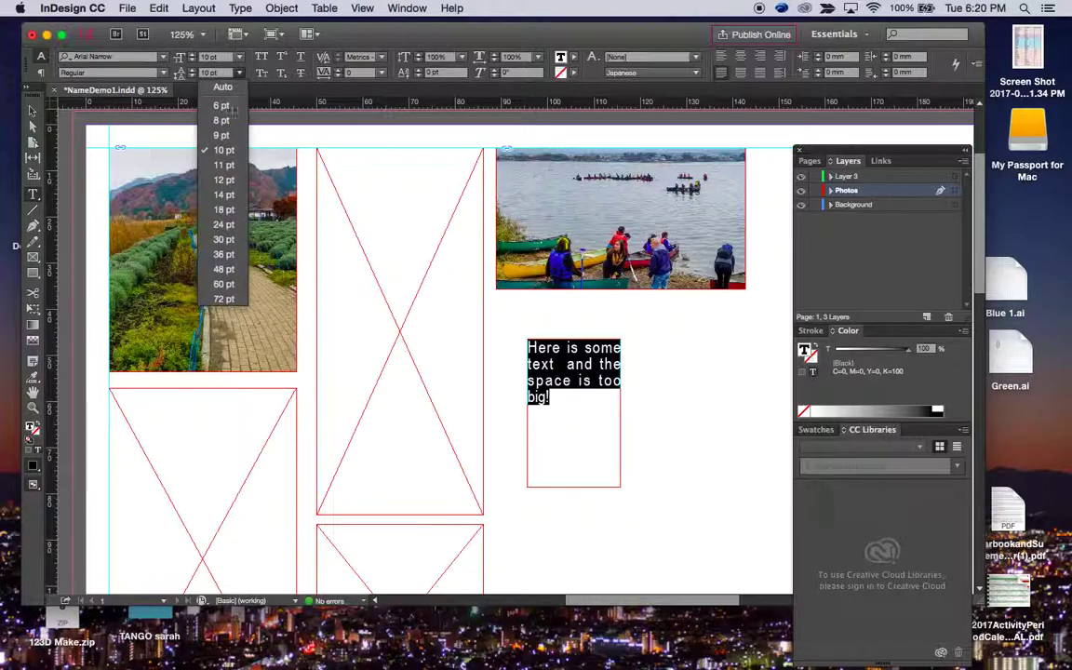
click(224, 167)
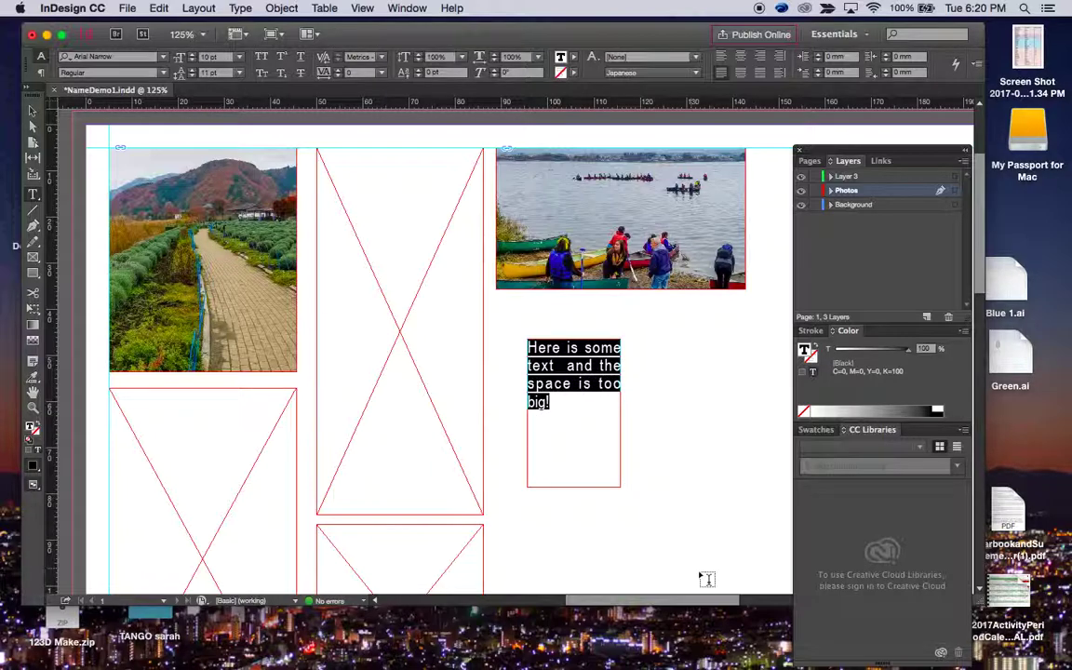
click(577, 428)
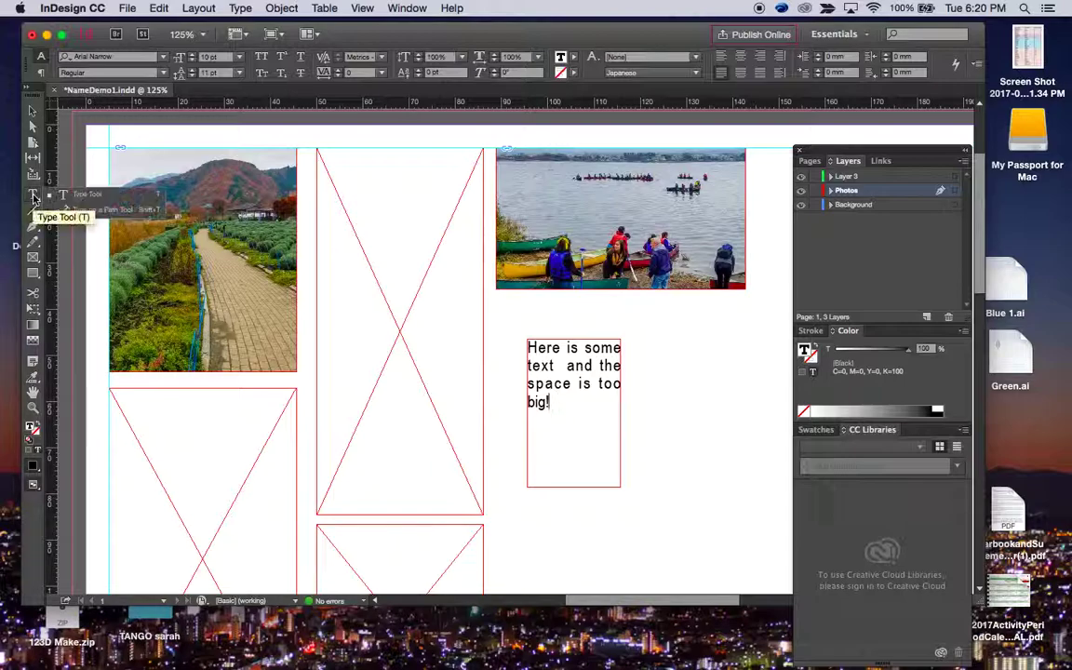
Draw a first wavy curve with the Pen tool, then undo that attempt
drag(33, 197, 97, 208)
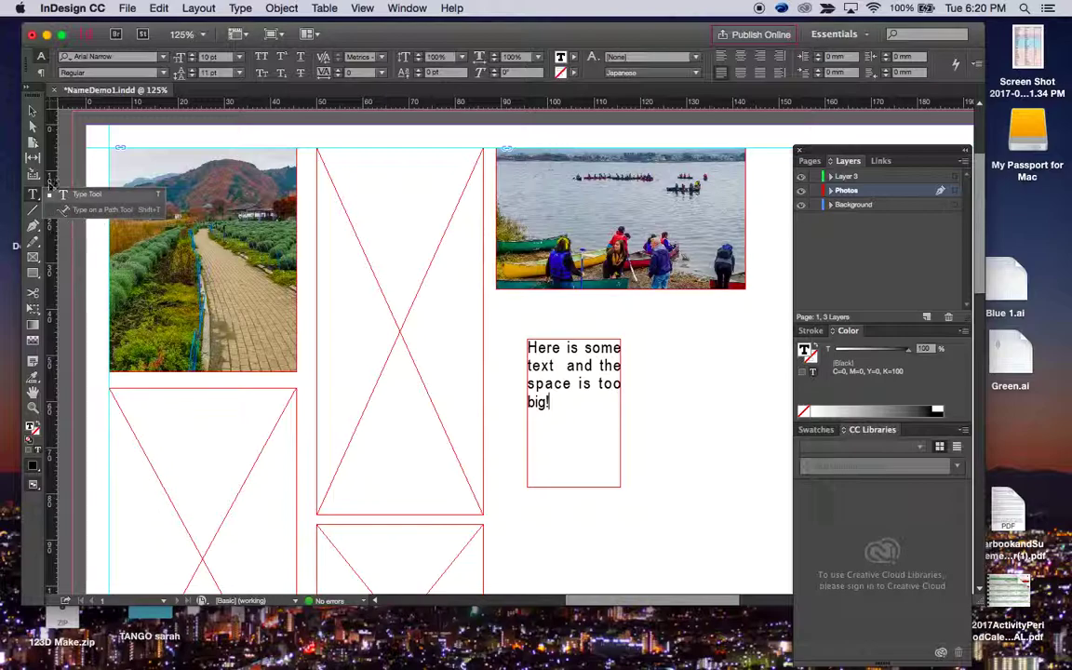
click(32, 229)
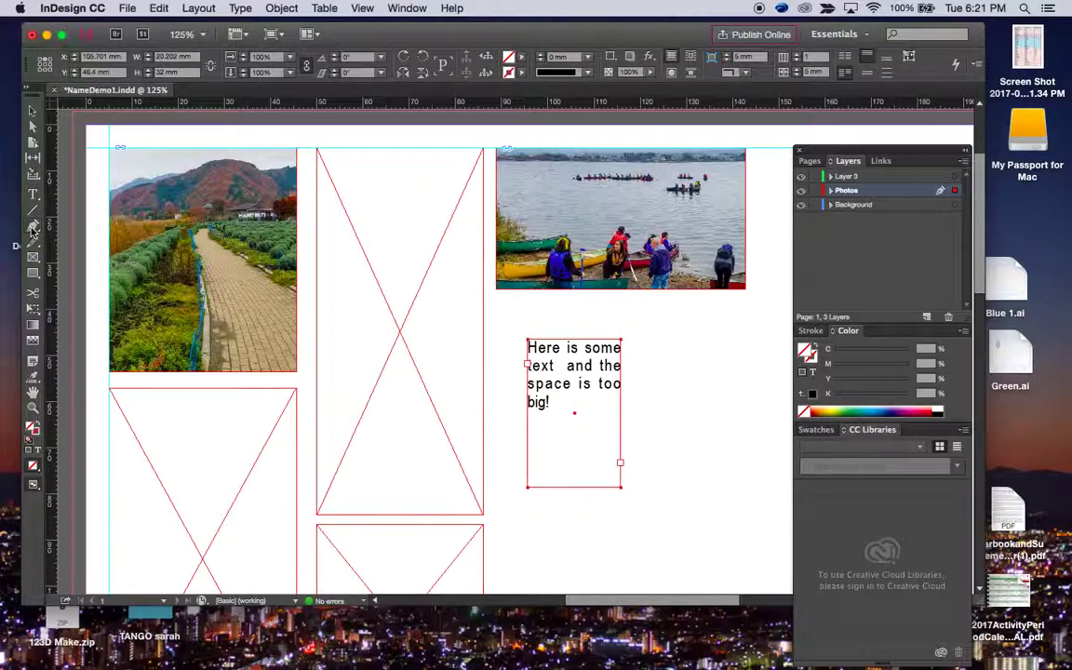
scroll(658, 379, right, 3)
scroll(658, 379, up, 1)
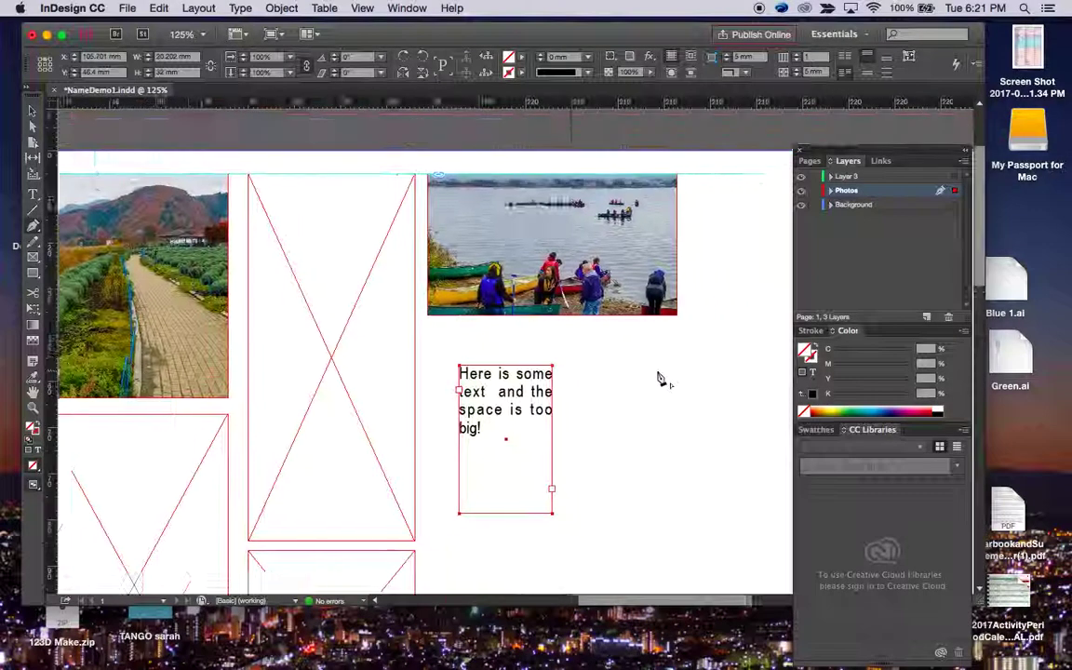
scroll(658, 379, right, 10)
scroll(658, 378, down, 2)
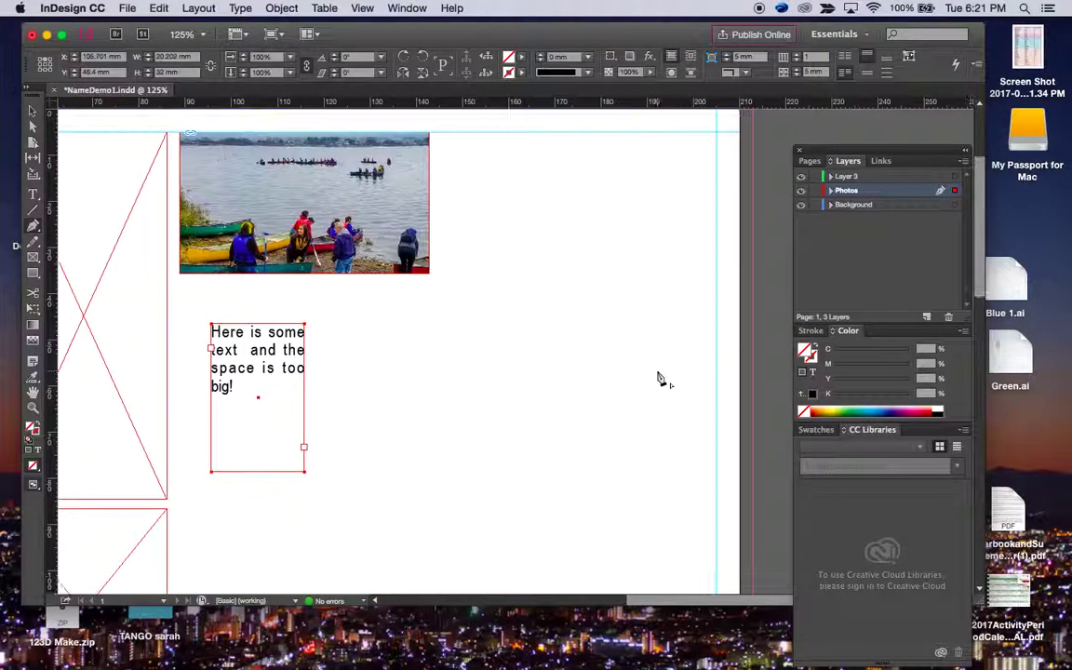
click(377, 414)
drag(475, 323, 552, 351)
drag(587, 398, 645, 393)
click(678, 291)
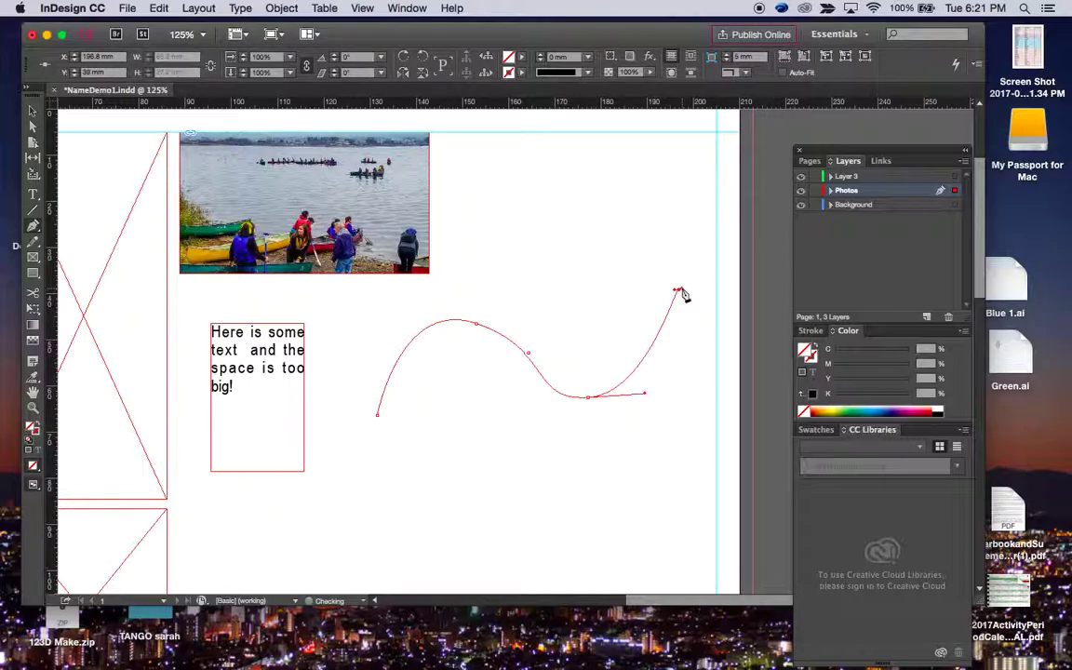
key(super+z)
Redraw the wavy curve with smooth anchors rising to the upper right
click(402, 412)
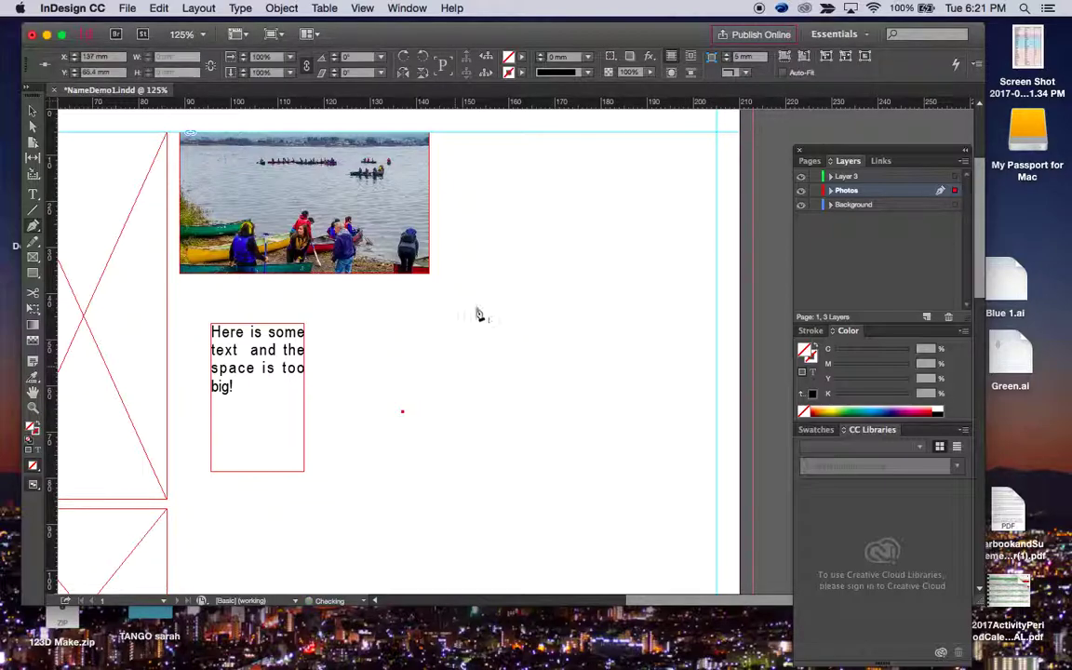
drag(479, 296, 515, 303)
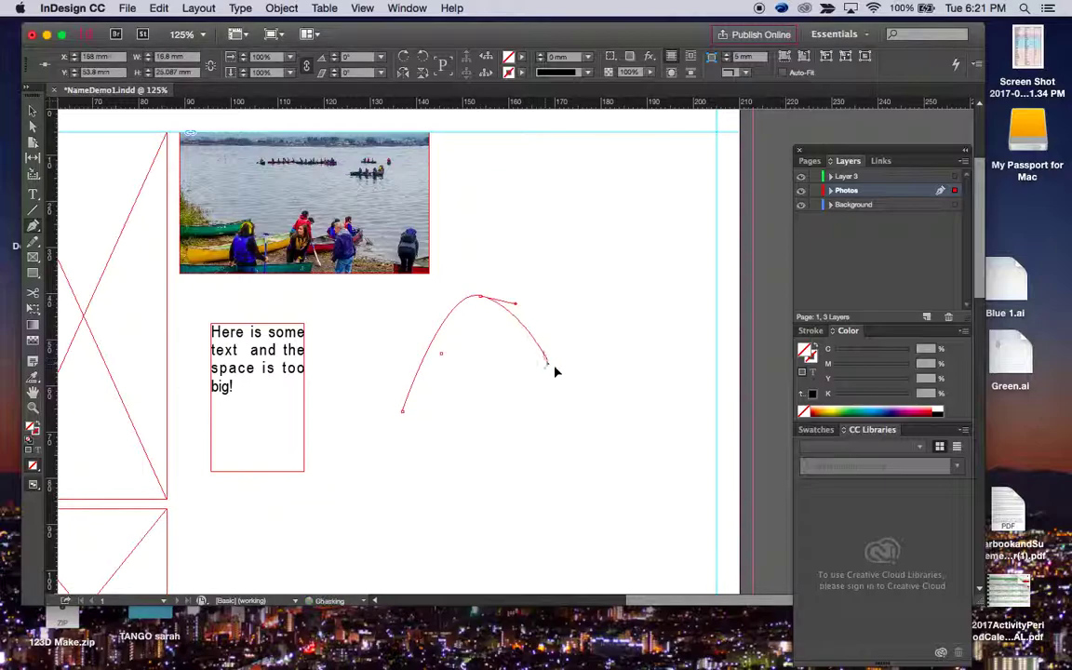
drag(546, 361, 626, 328)
drag(700, 267, 687, 242)
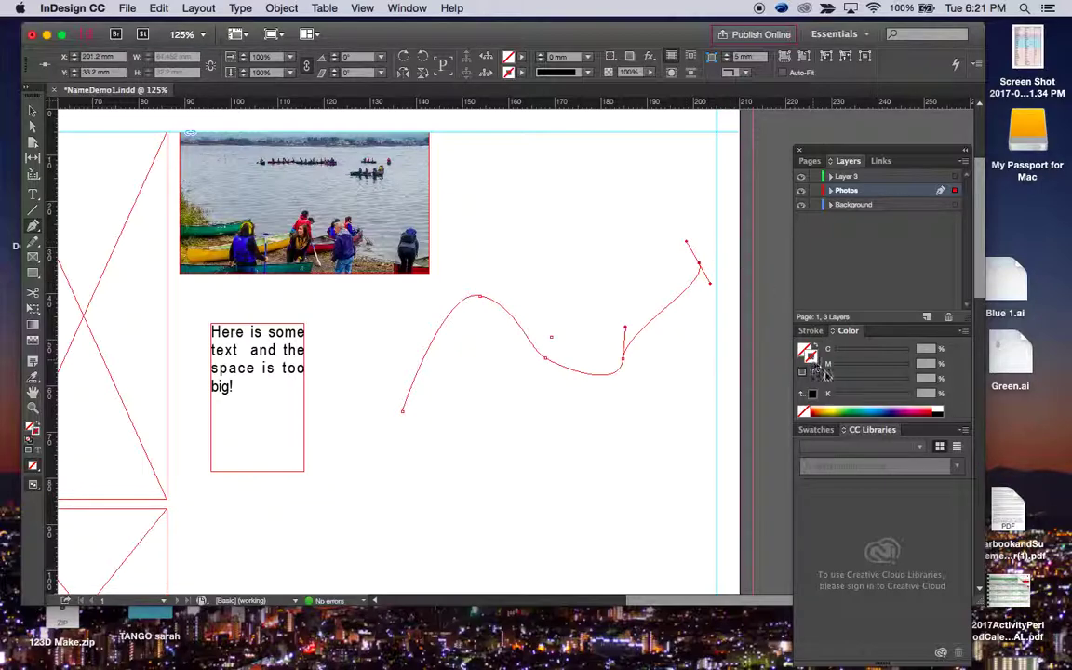
Stroke the curve black and move its lower anchor so the end loops
click(857, 408)
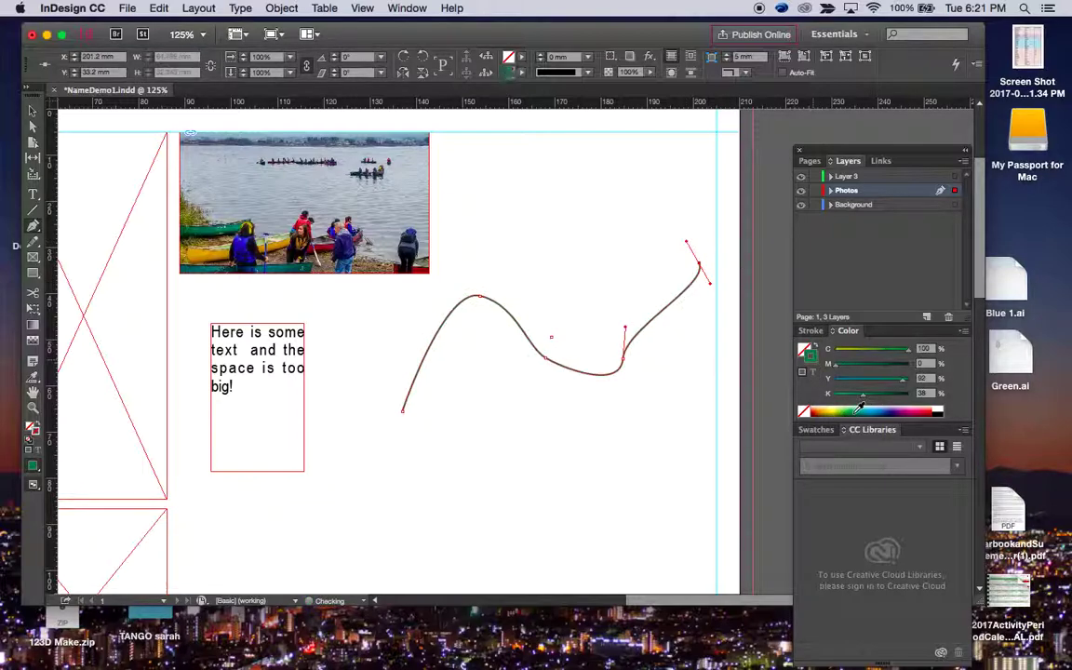
click(948, 408)
drag(622, 376, 624, 385)
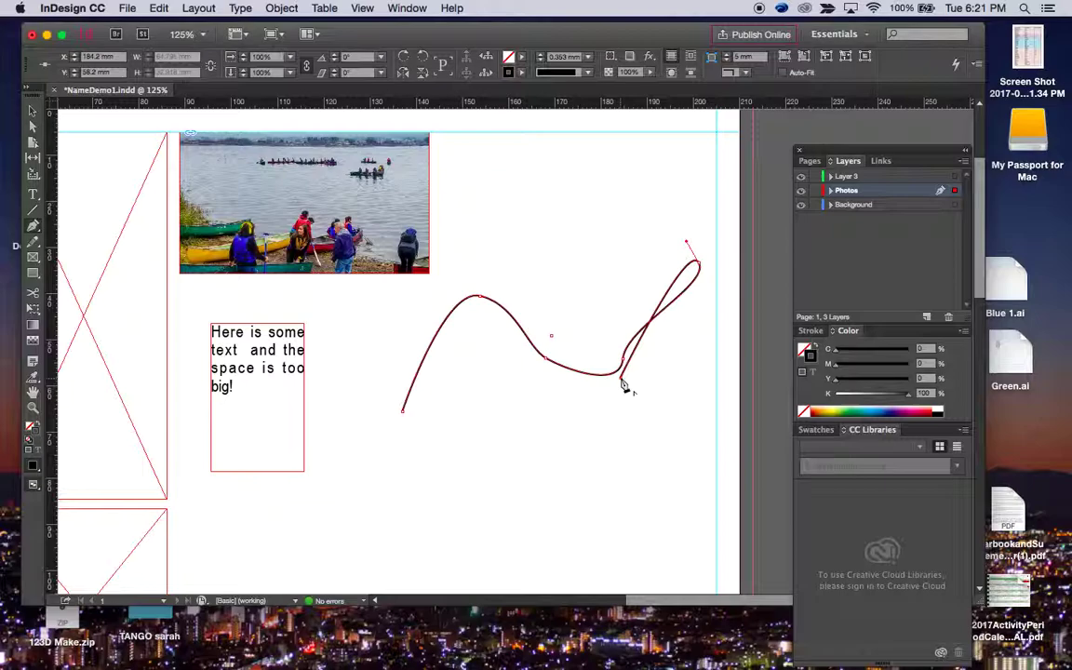
click(625, 386)
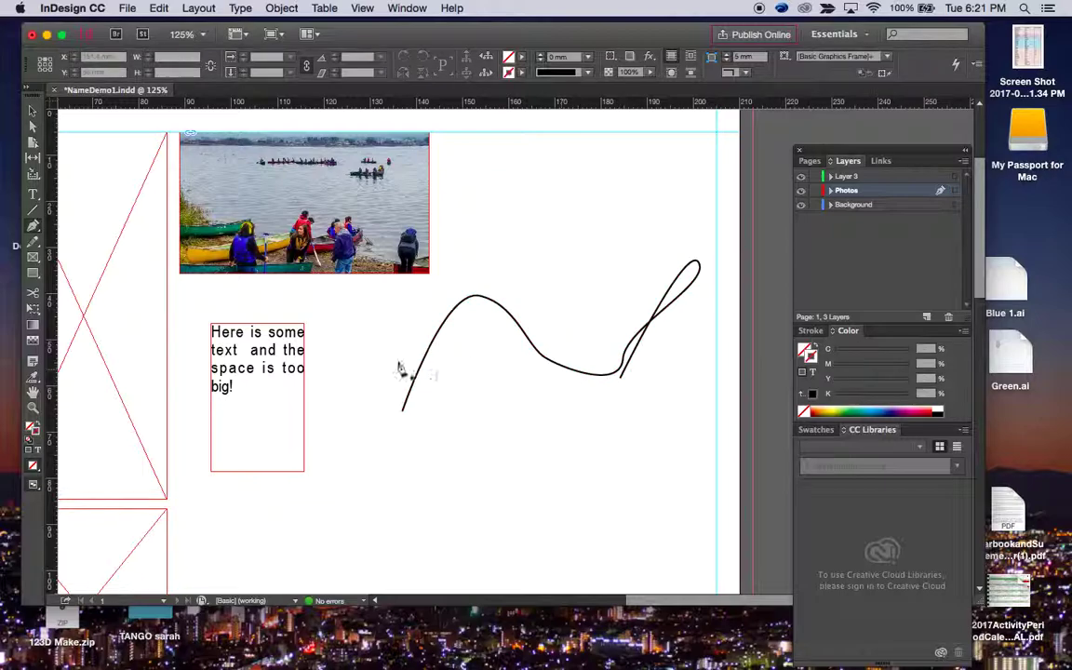
Run "Here is the text on a path isn't that cool!" along the curve from its lower end
click(33, 193)
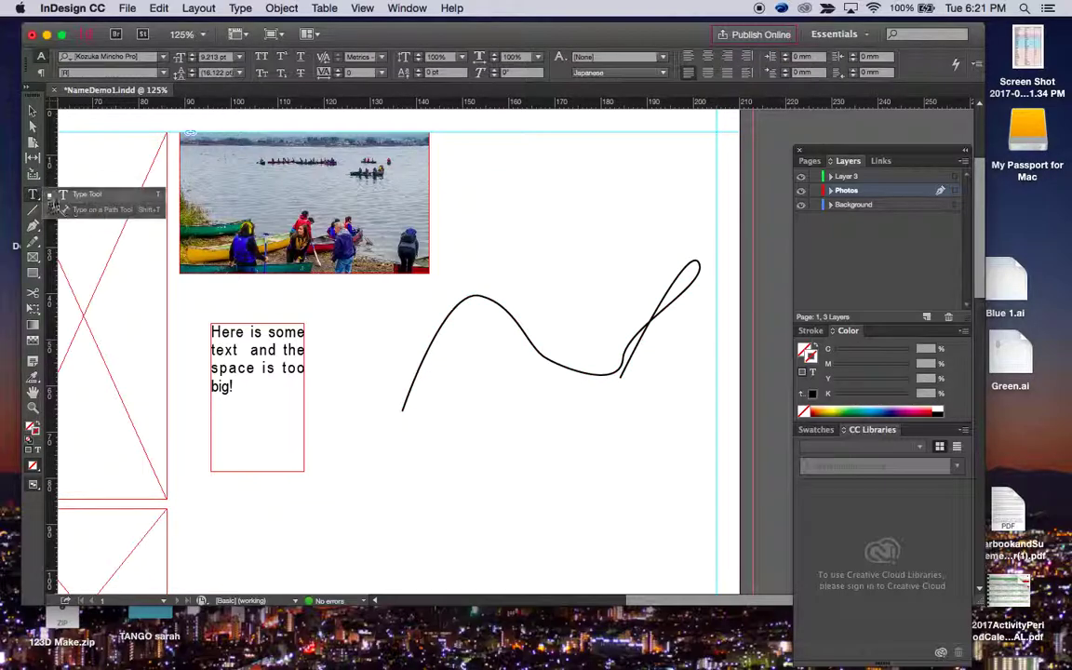
click(98, 209)
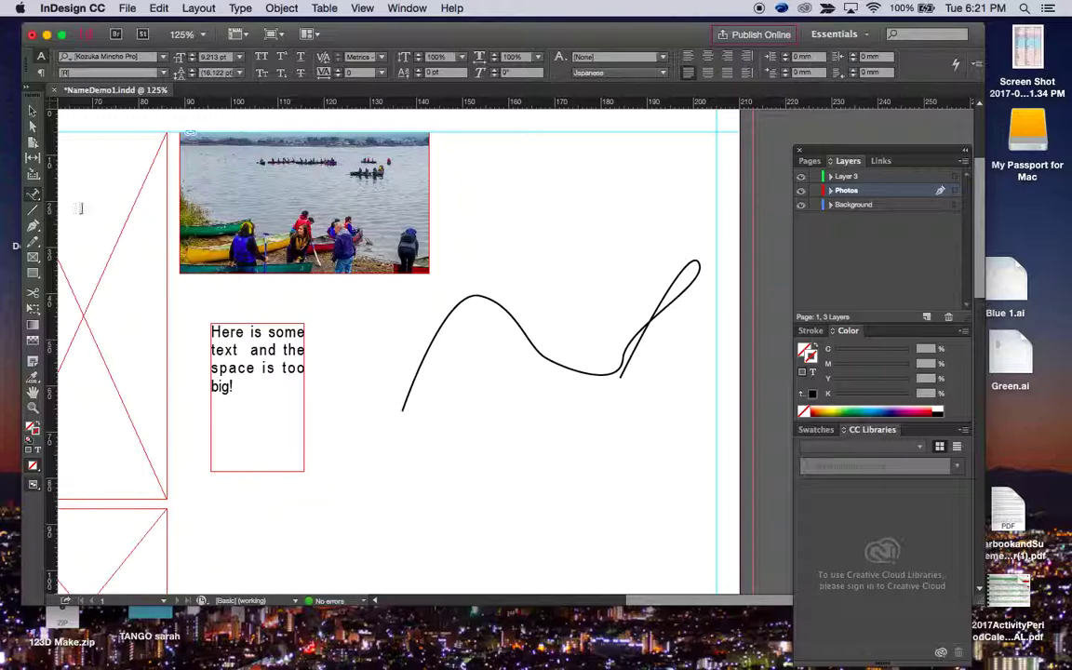
click(406, 402)
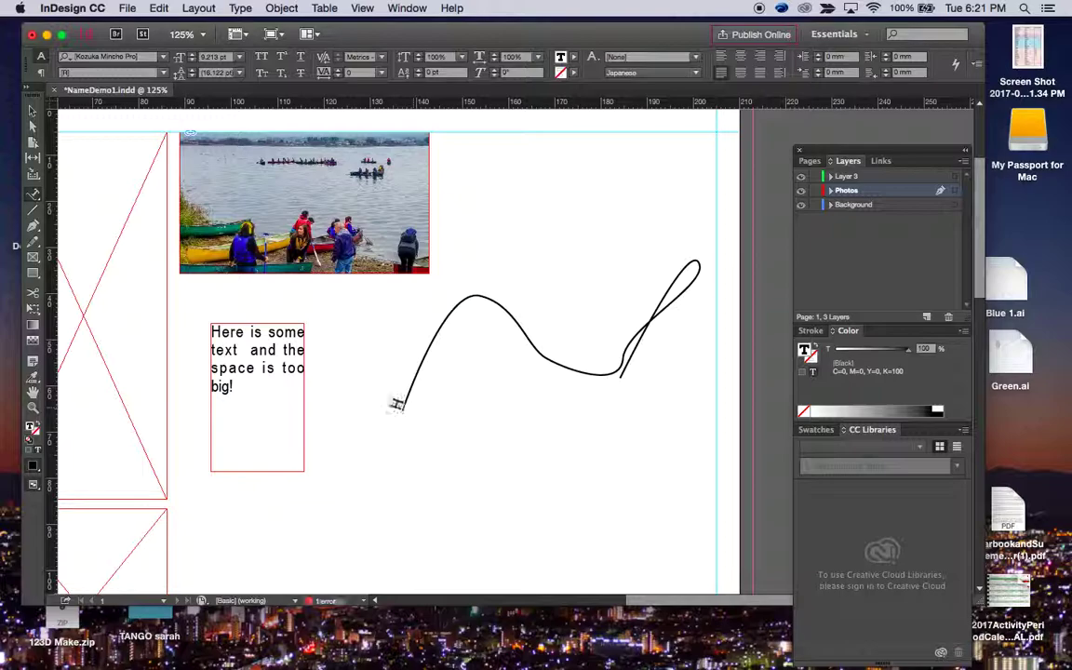
text(Here is the text on)
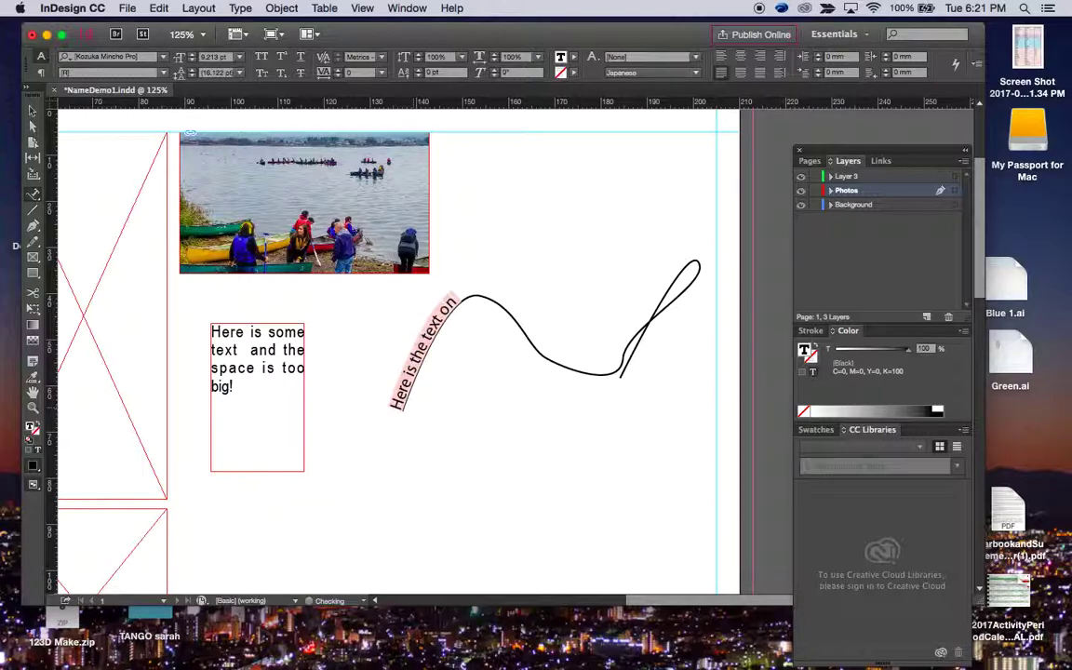
text( a path isn)
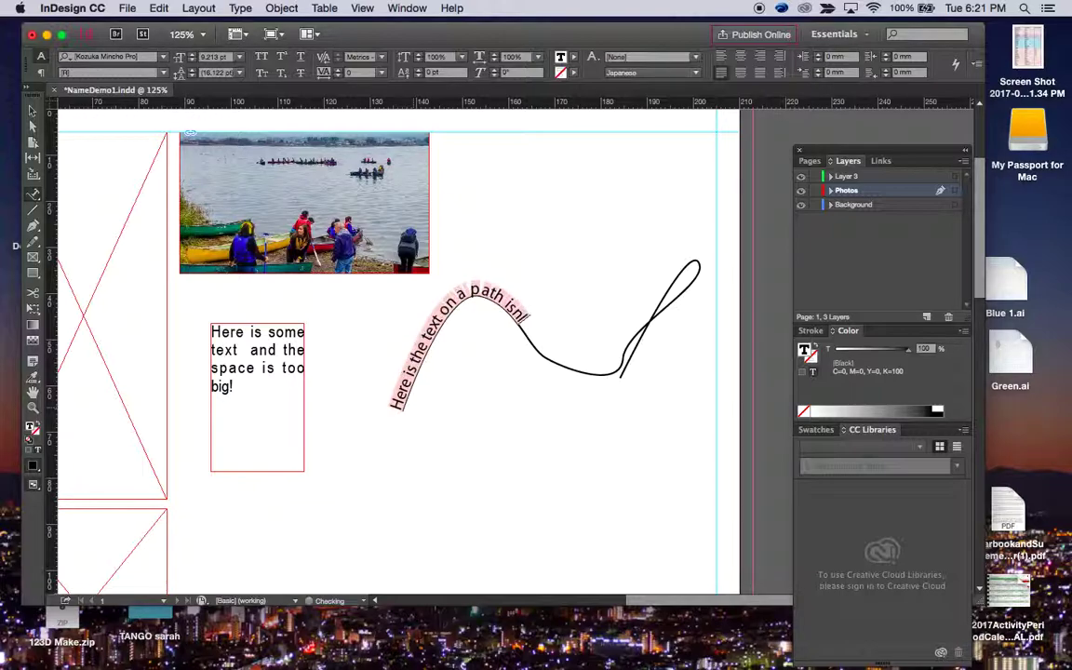
text('t that cool!)
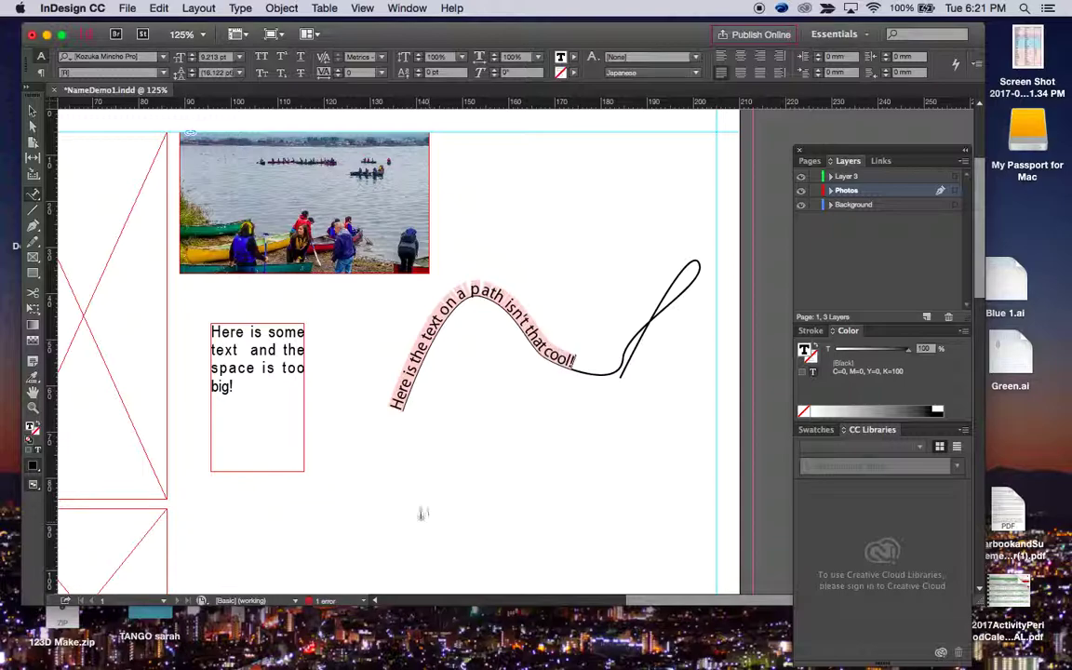
click(494, 423)
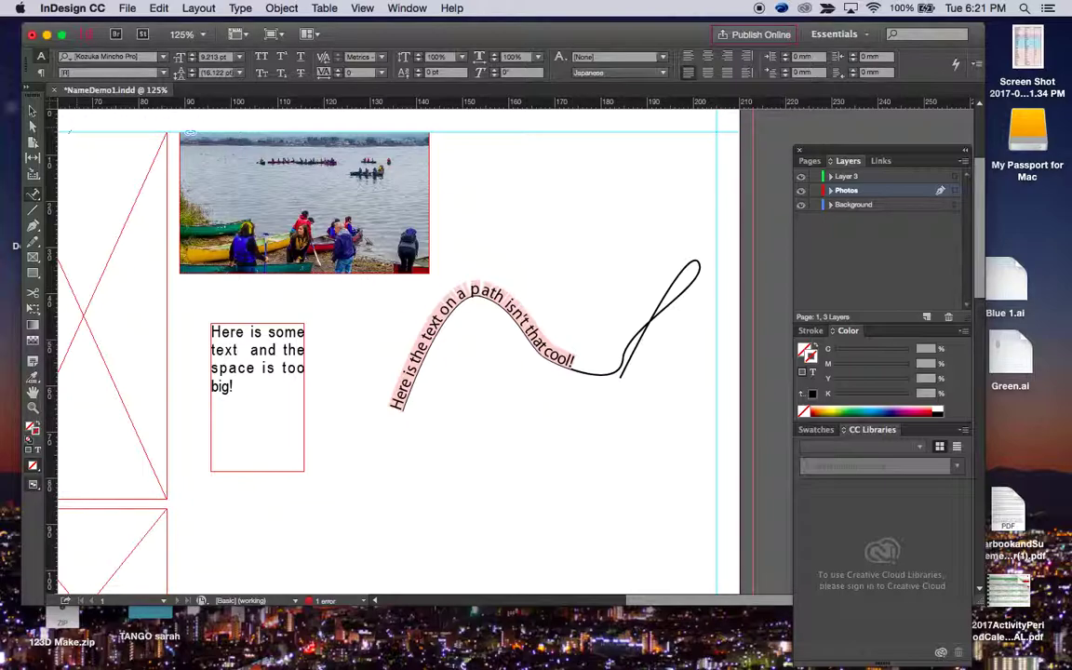
Rotate the "Here is some text" frame 90° and draw a tall empty rectangle frame below the curve
click(32, 111)
click(287, 341)
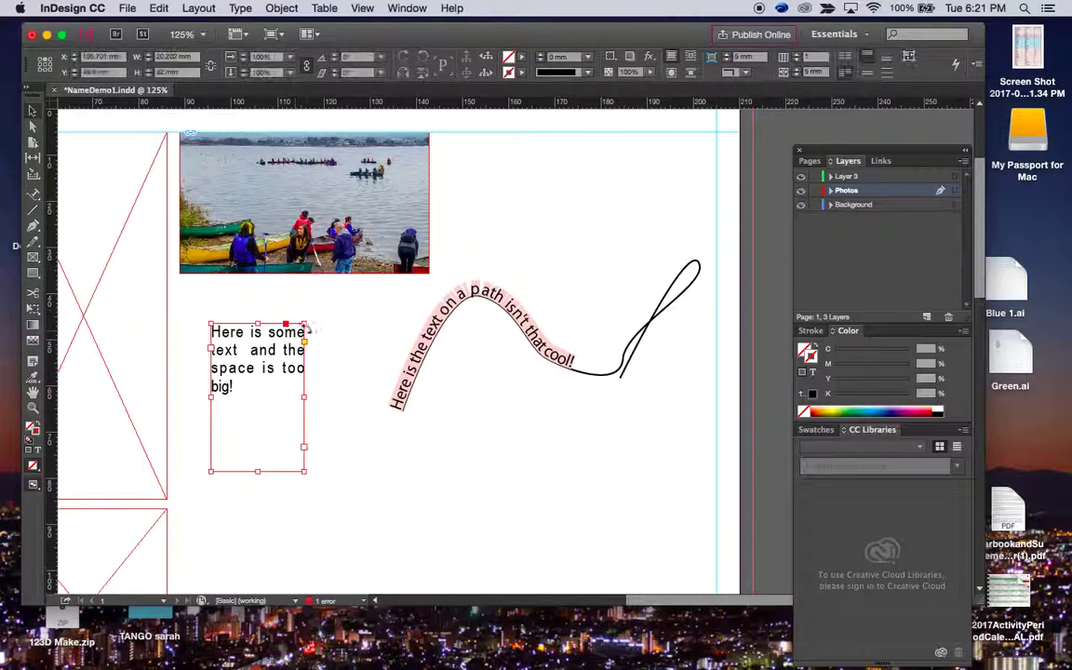
drag(305, 475, 345, 340)
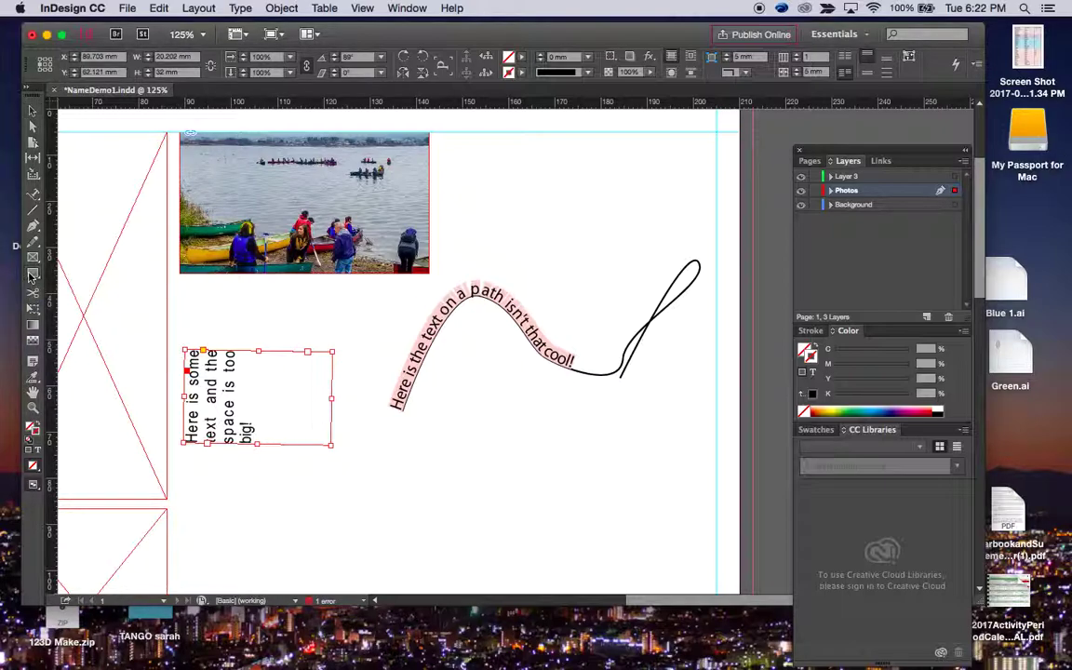
mouse_move(481, 377)
mouse_down()
mouse_move(531, 445)
mouse_move(521, 534)
mouse_move(551, 559)
mouse_up()
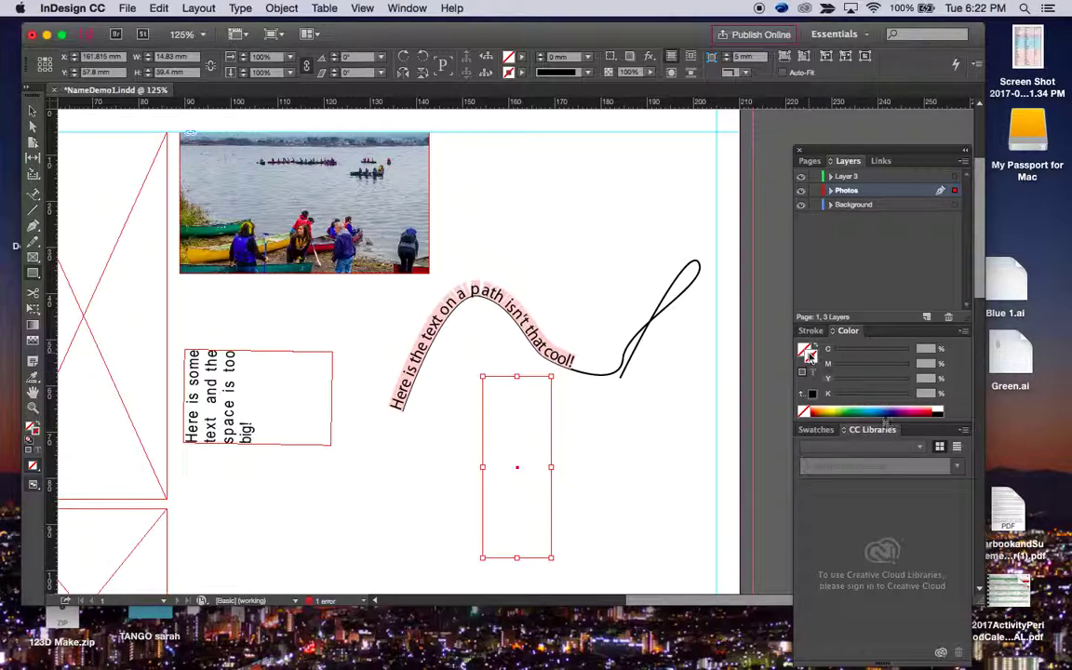
Move the rectangle's colour from fill to stroke and make the stroke a light cyan blue
click(877, 409)
key(shift+x)
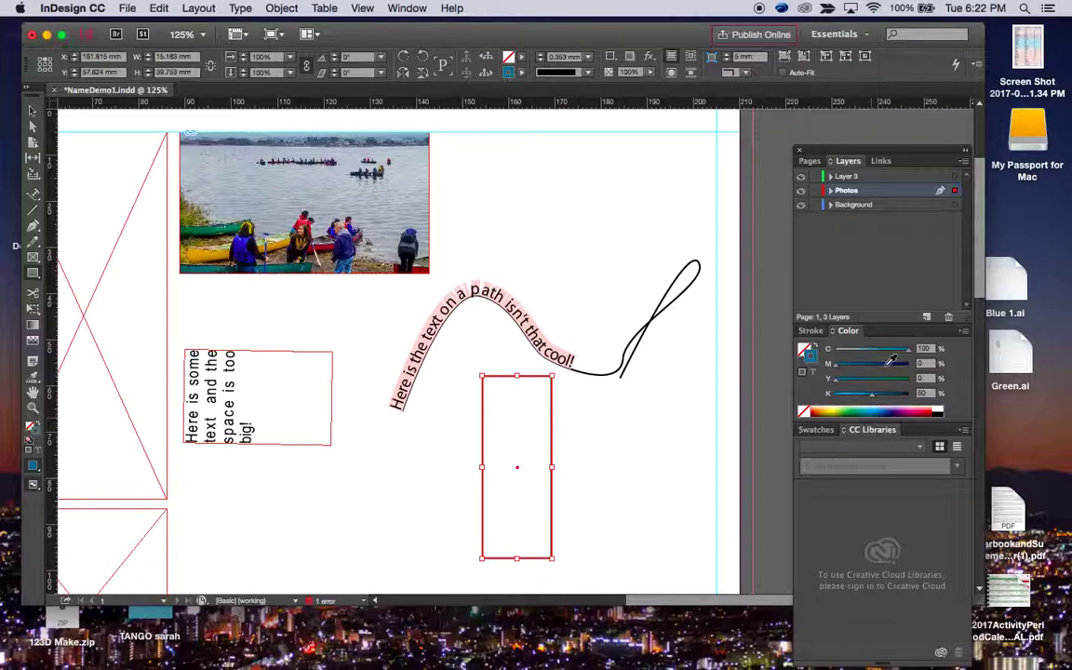
click(870, 408)
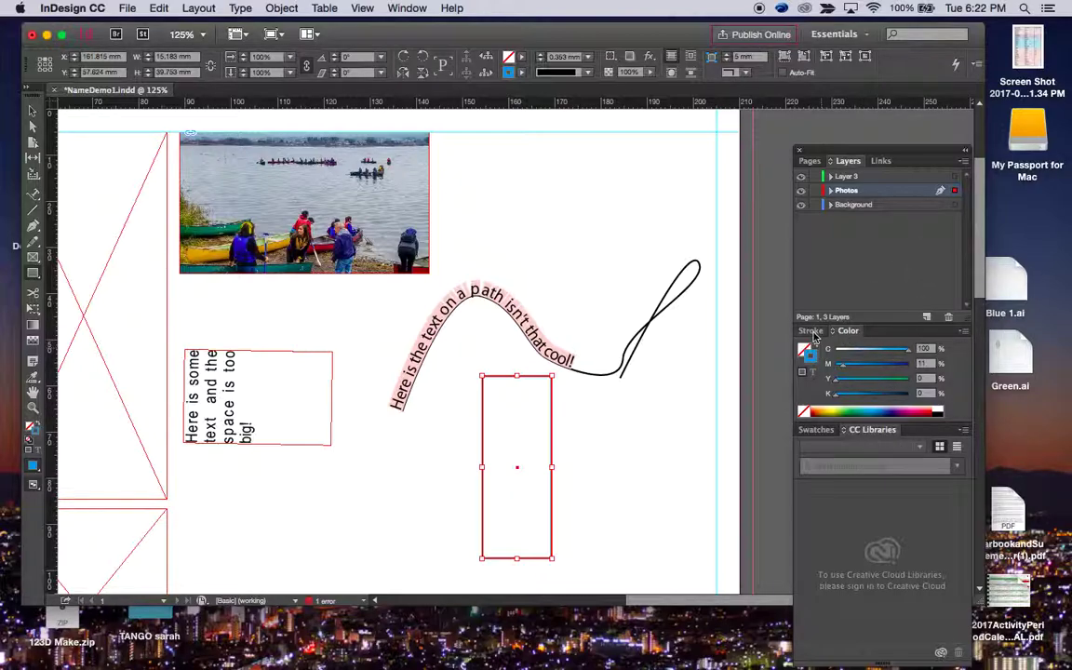
Set the rectangle's stroke weight to 2 mm with mitered corner joins
click(812, 332)
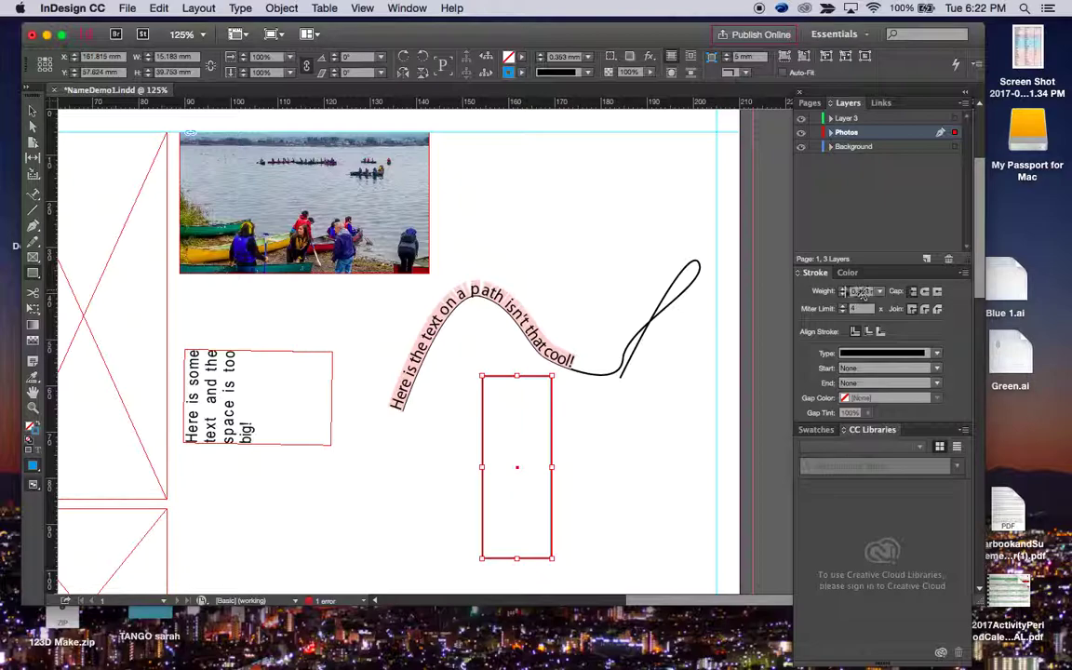
click(846, 293)
click(845, 292)
click(845, 293)
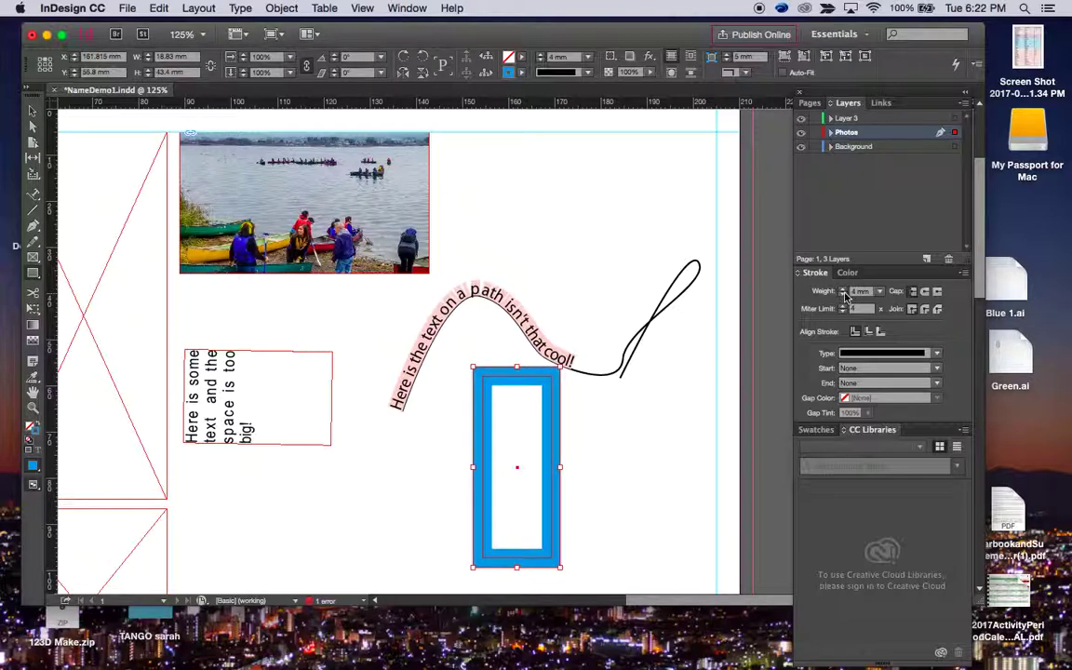
click(843, 295)
click(843, 295)
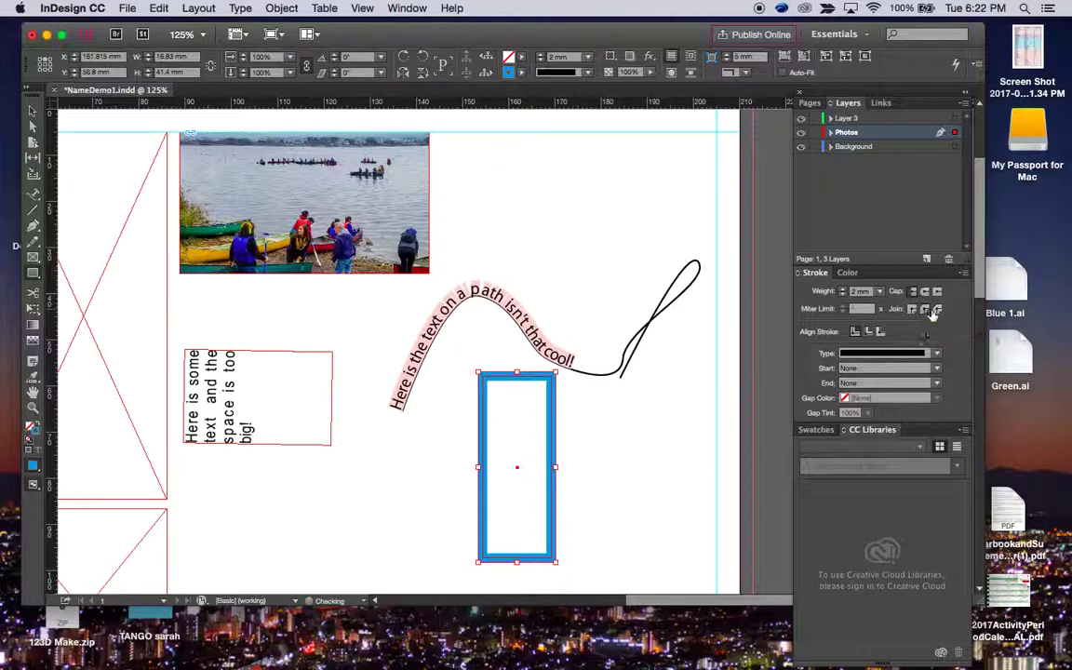
click(937, 310)
click(911, 310)
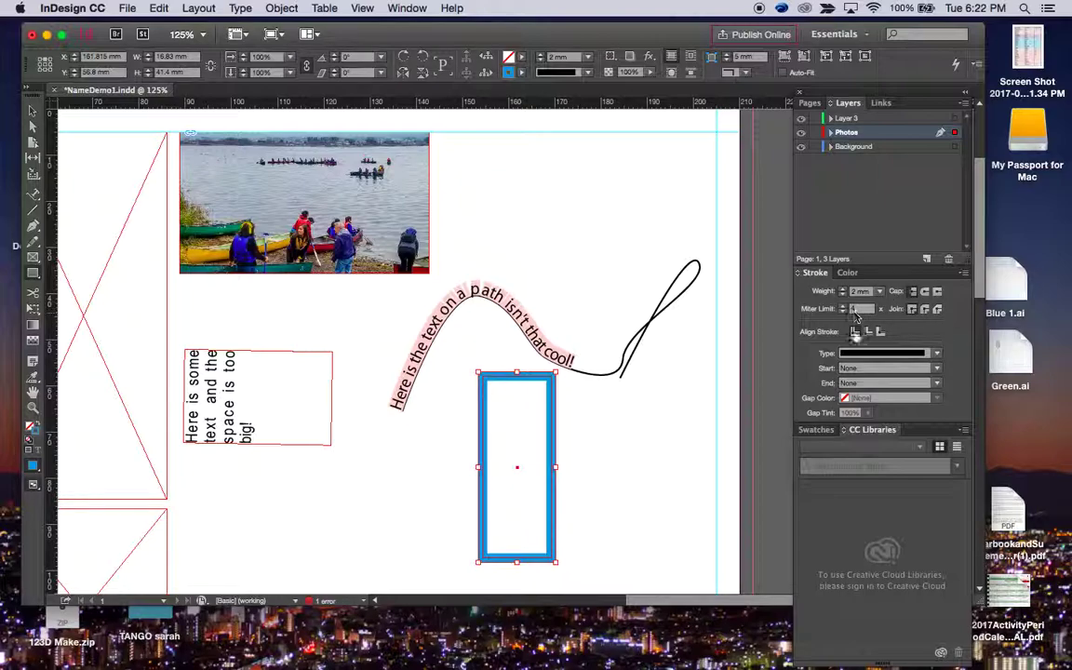
Fill the rectangle's interior with a white-to-black gradient running from top to bottom
click(849, 274)
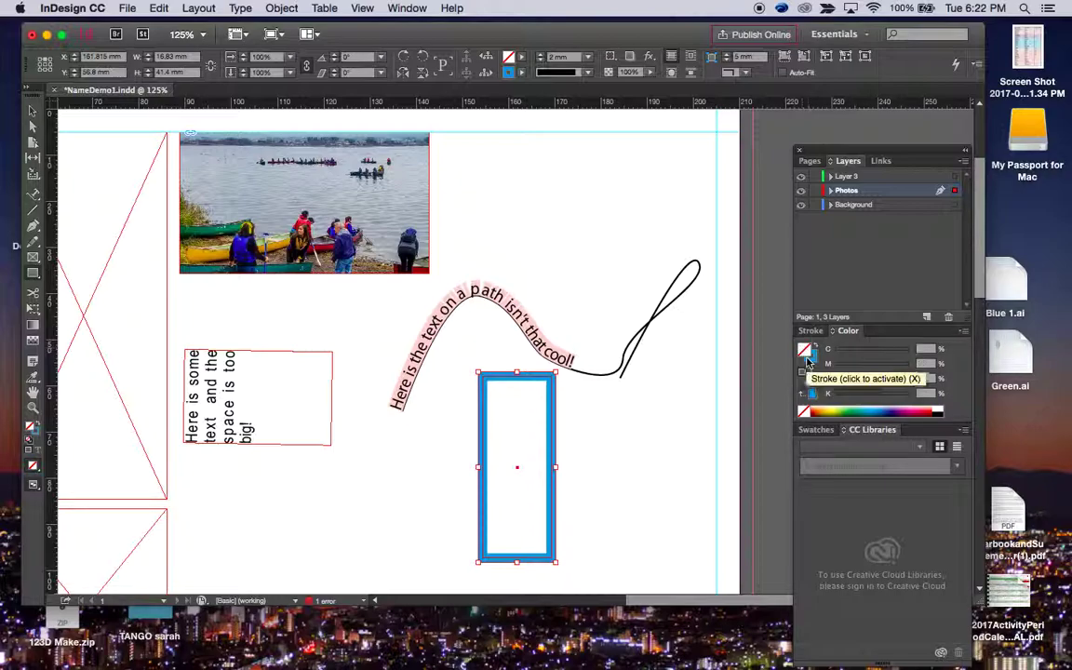
click(814, 372)
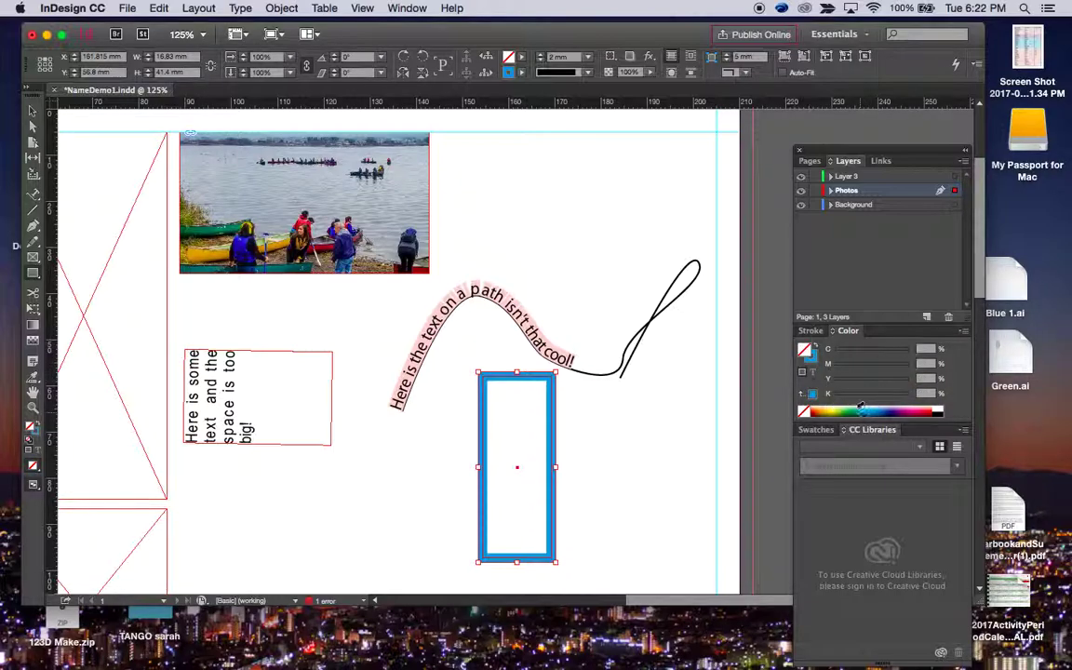
click(841, 406)
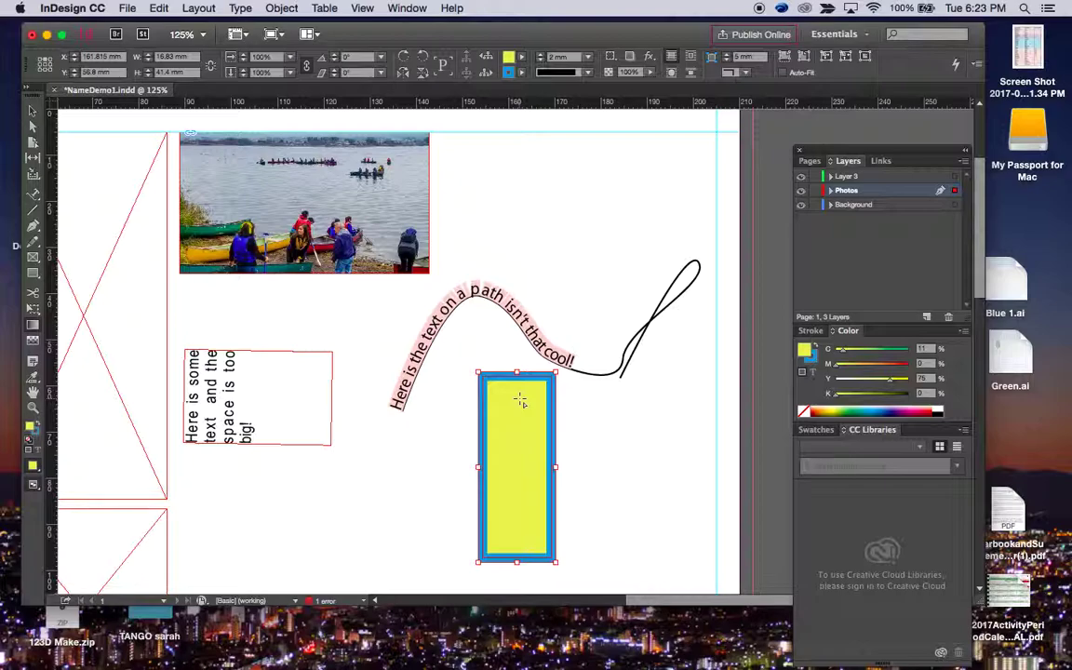
drag(520, 403, 524, 537)
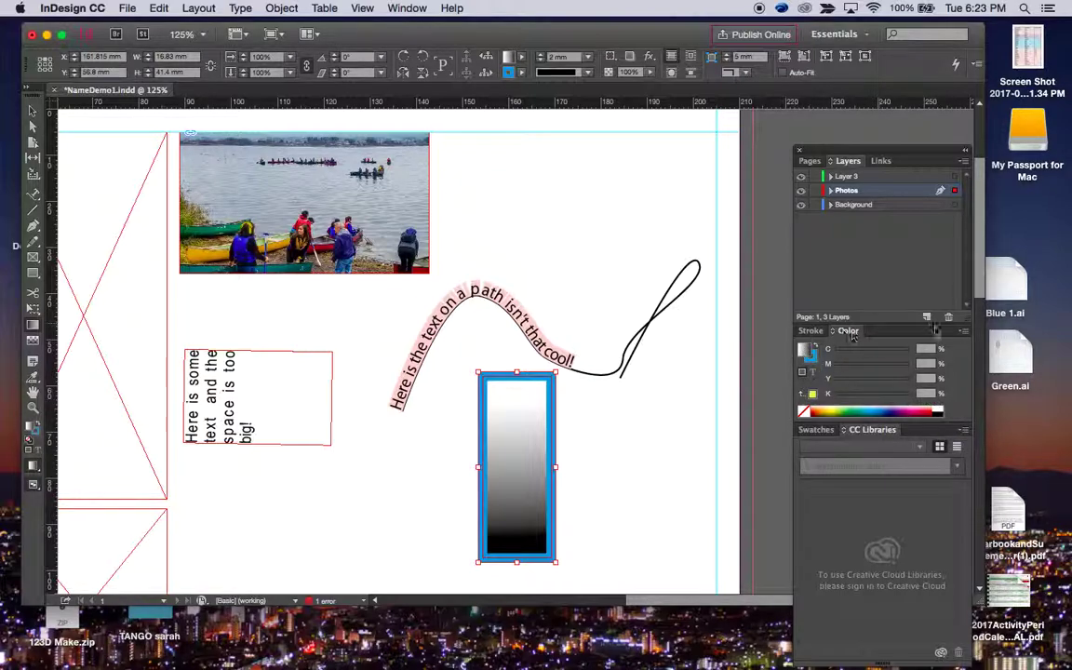
click(964, 332)
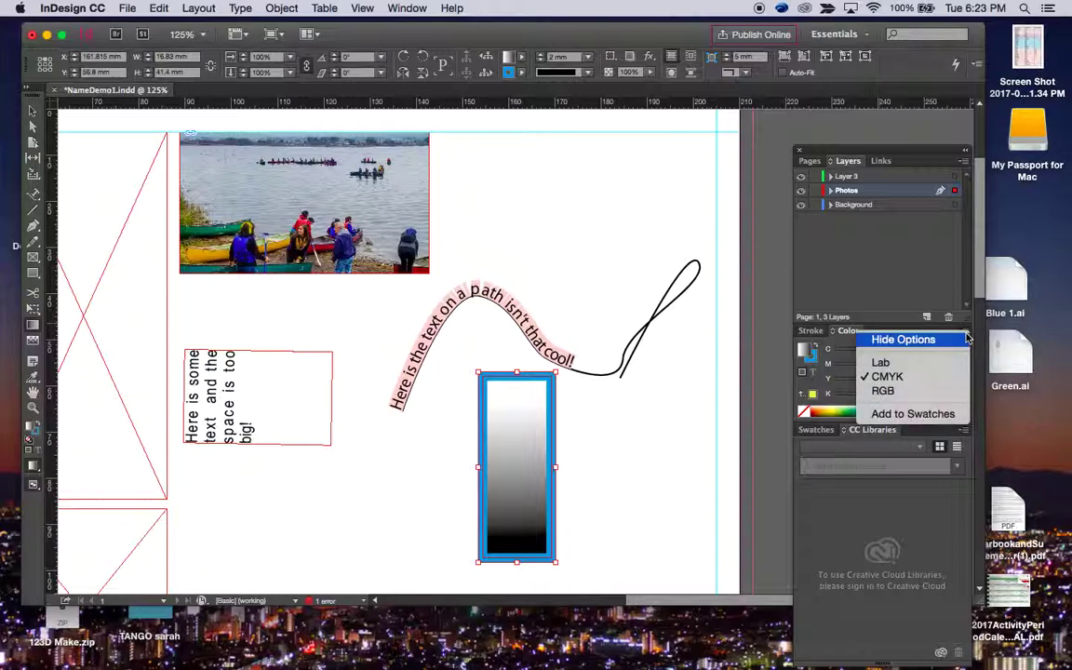
click(901, 294)
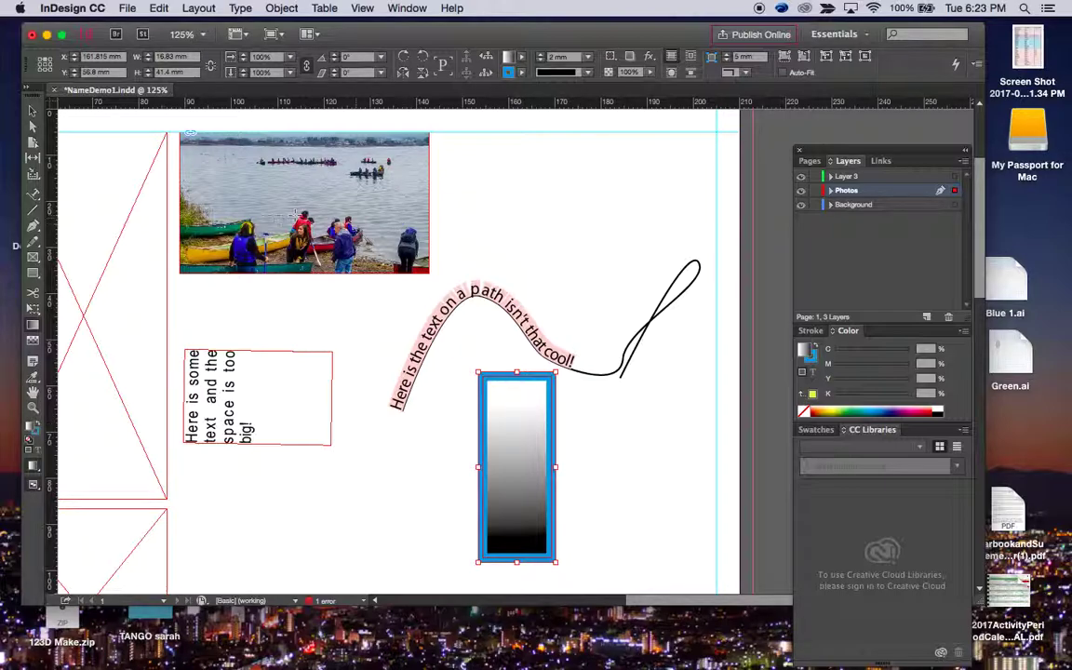
Give the canoe photo frame a 1 mm black border, then deselect everything
click(32, 110)
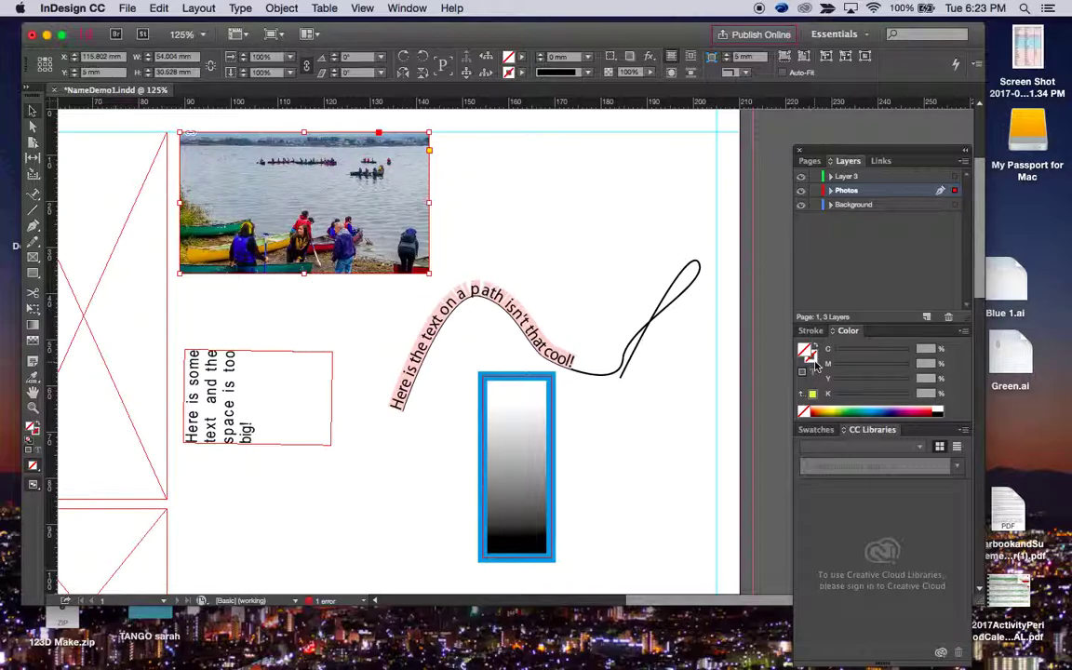
click(945, 410)
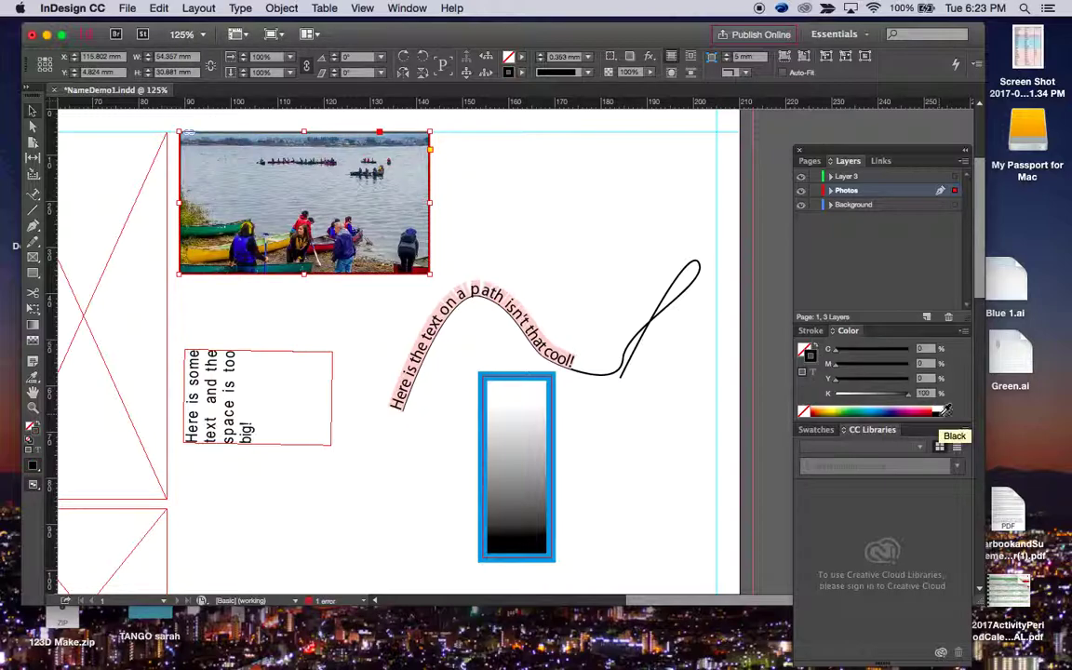
click(813, 330)
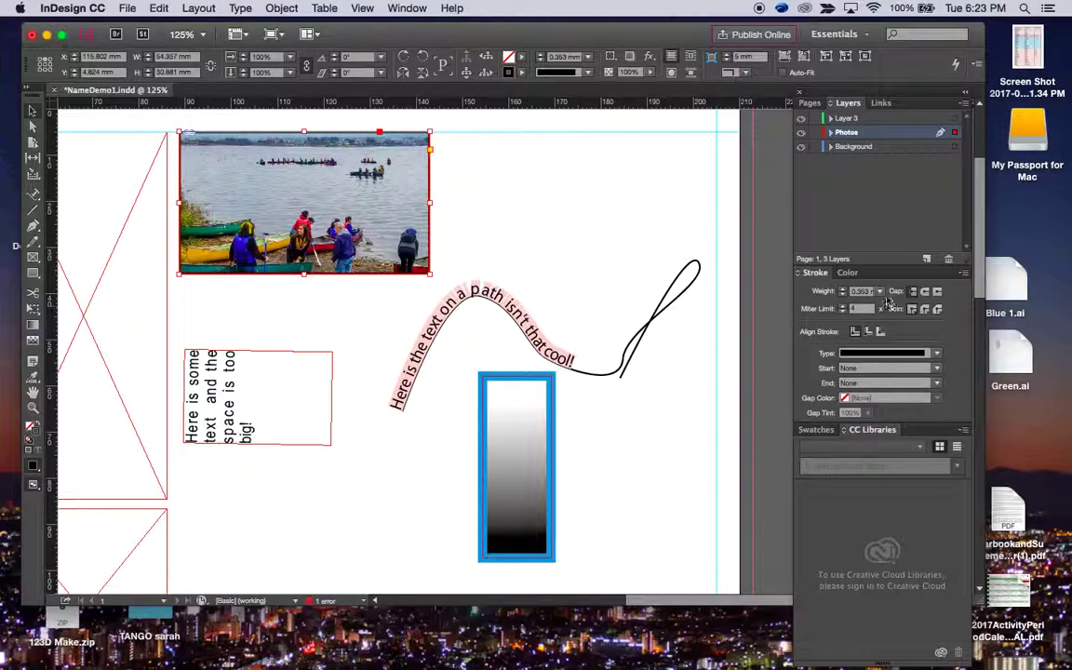
click(844, 290)
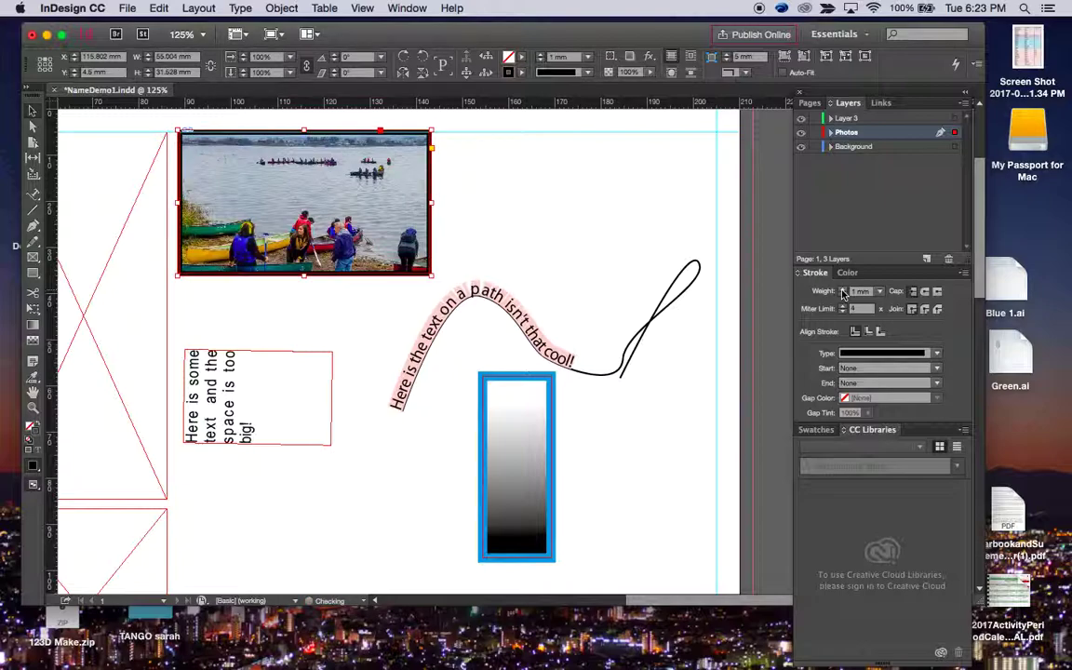
click(690, 398)
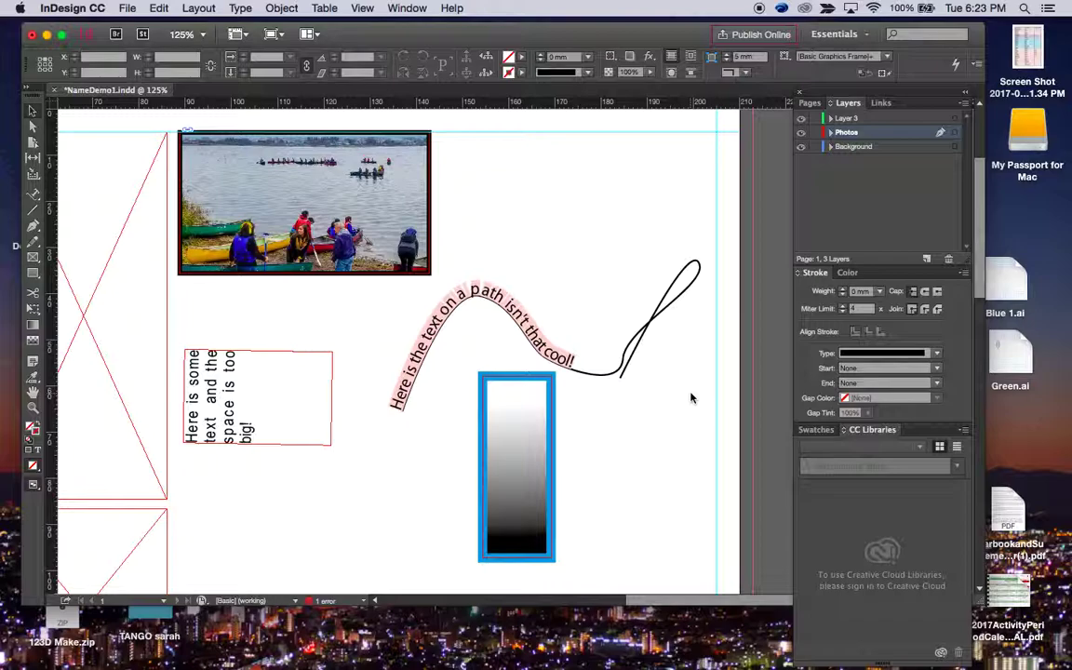
click(693, 266)
click(635, 250)
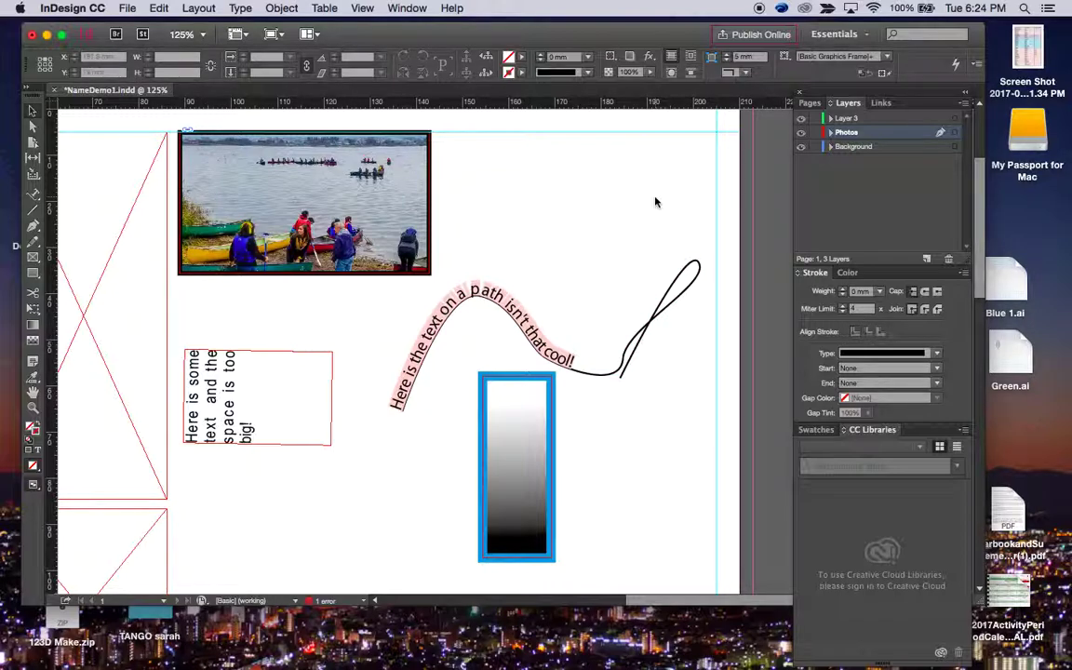